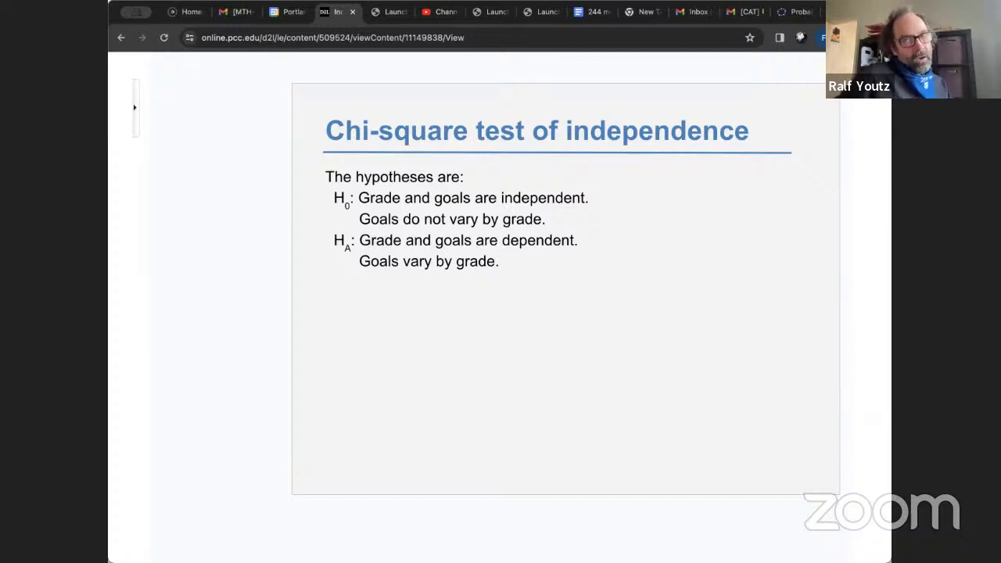
Show the Popular kids slide with the two-way table of grades and goals
key("Right")
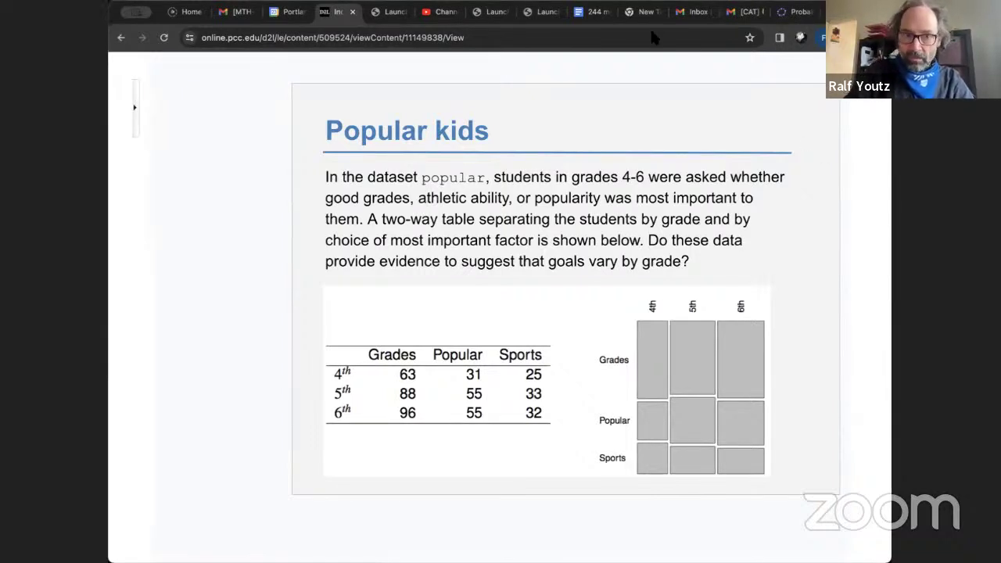
key("super+t")
type("www.")
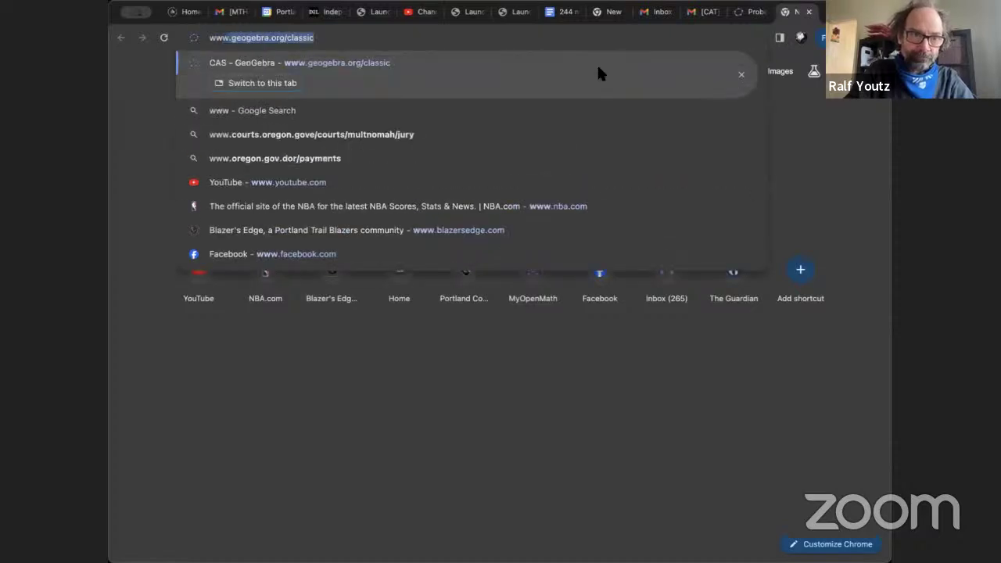
type("geoge")
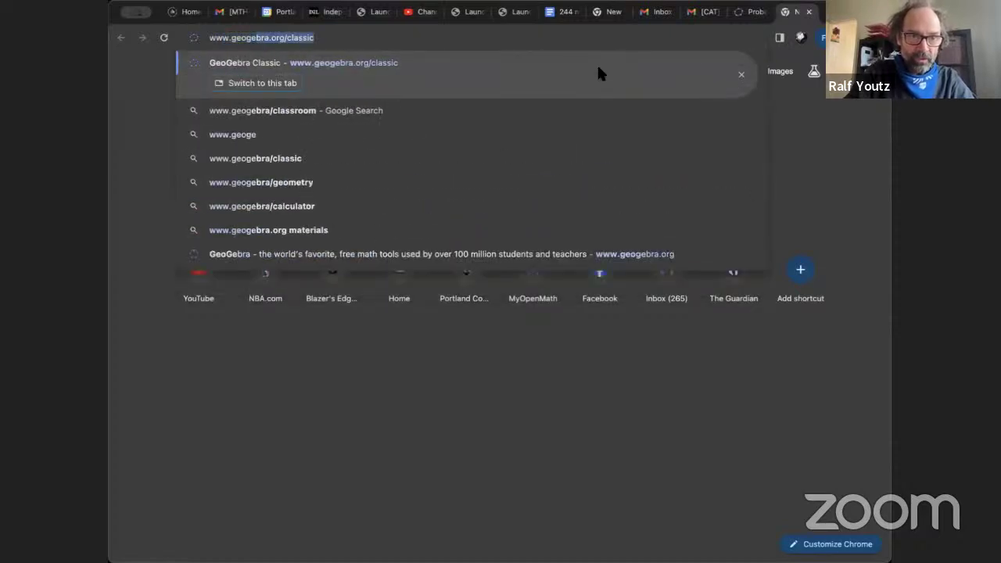
type("bra.org/")
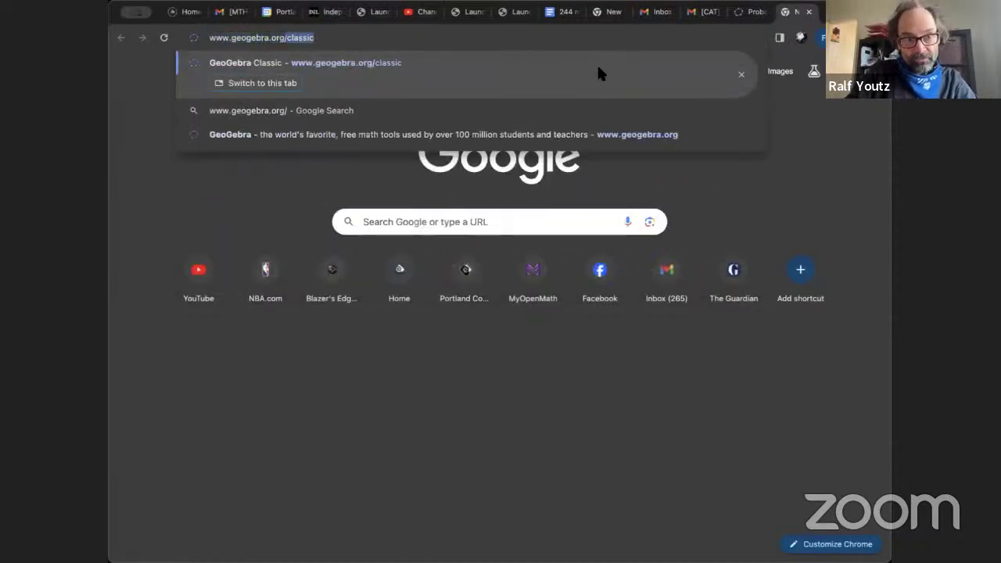
type("classic")
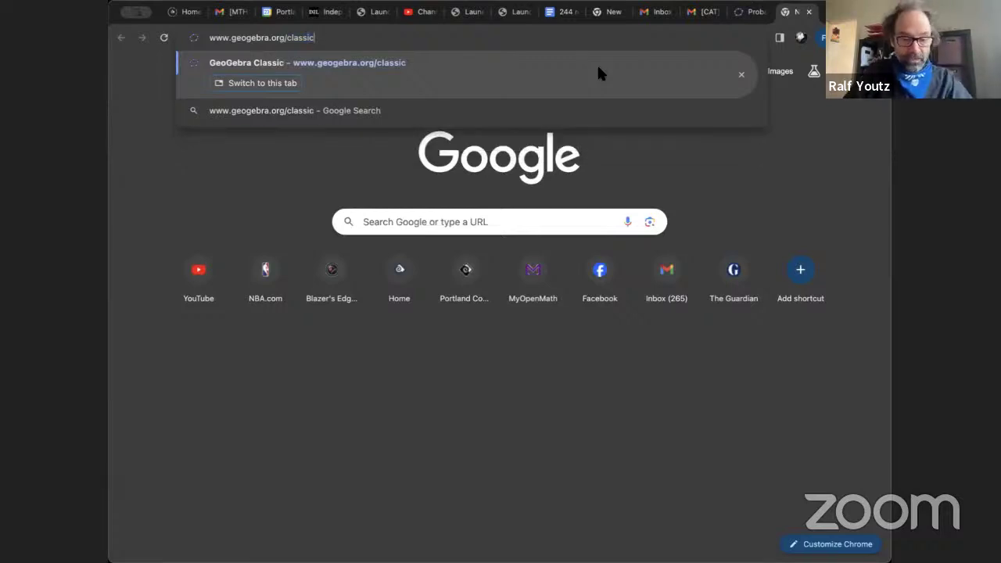
key("super+a")
key("ctrl+c")
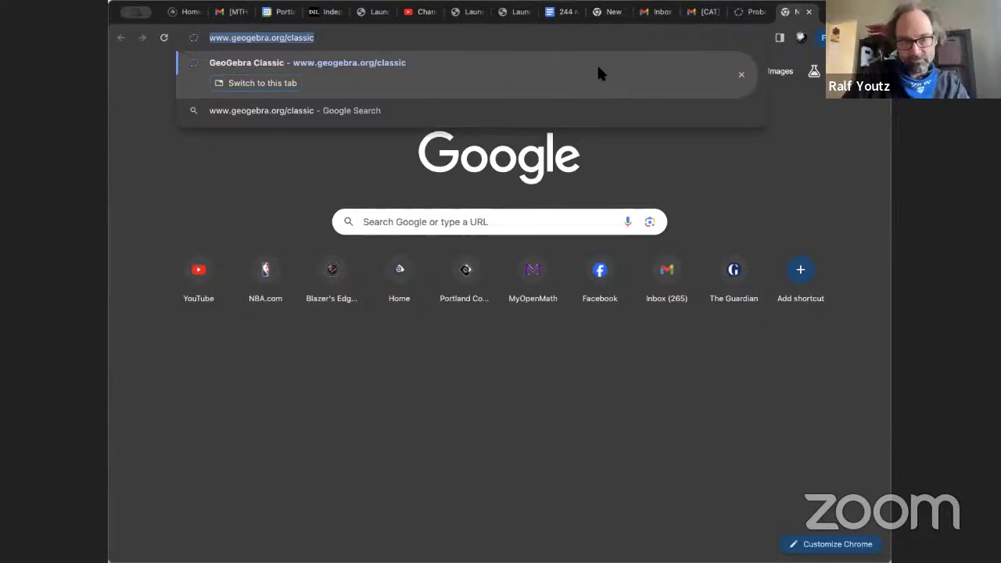
key("Return")
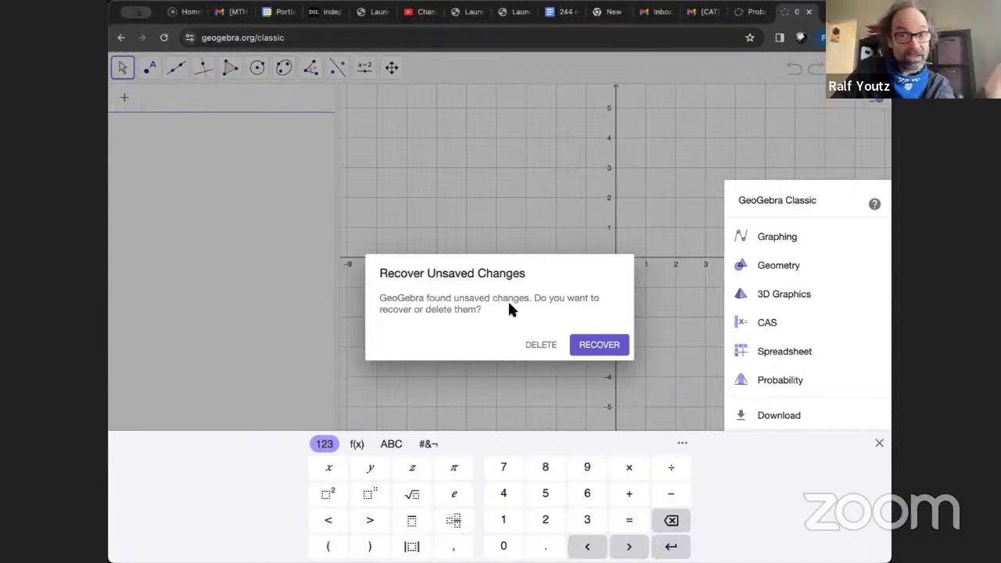
Delete the unsaved GeoGebra changes and open the Statistics view of the Probability calculator
left_click(540, 350)
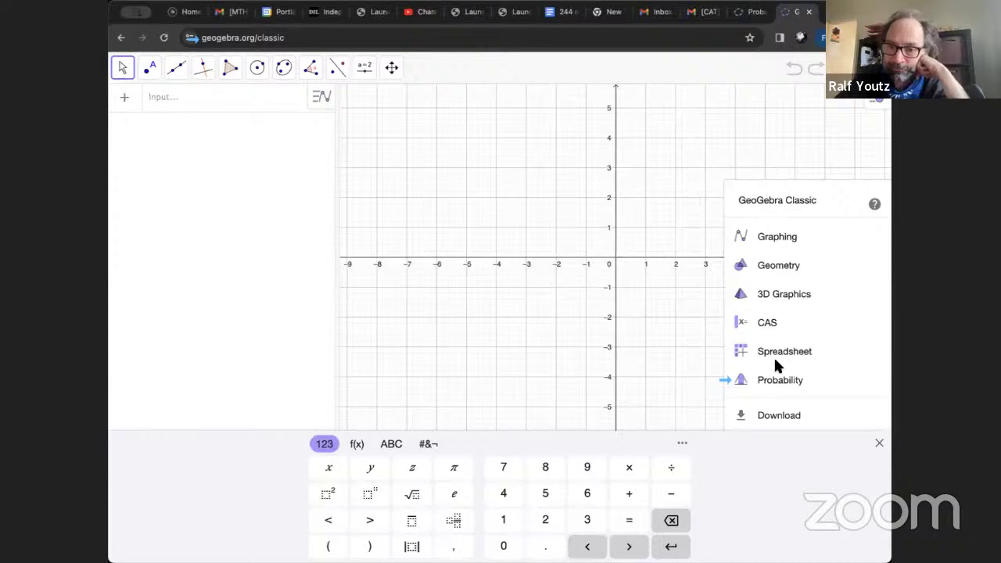
left_click(757, 381)
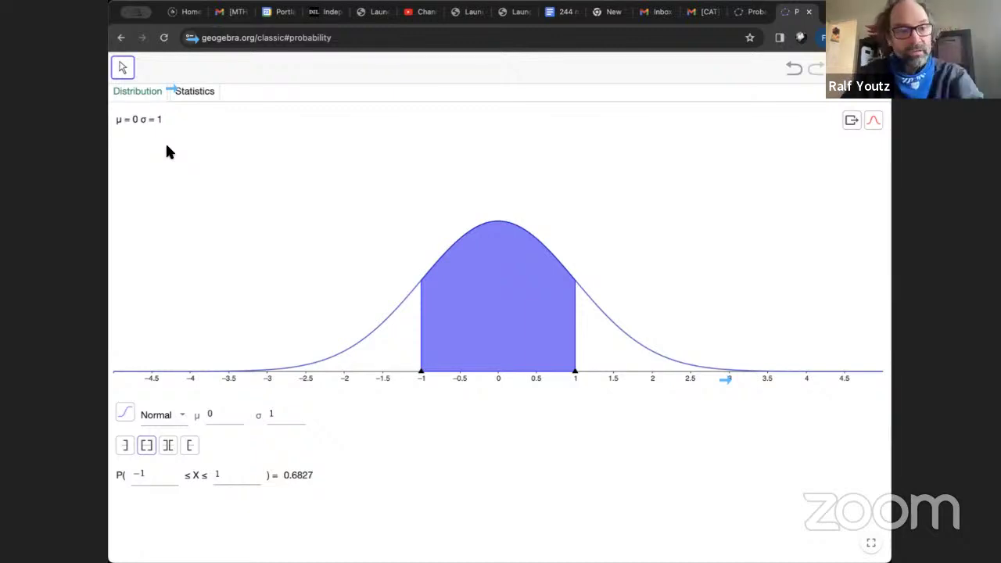
left_click(196, 92)
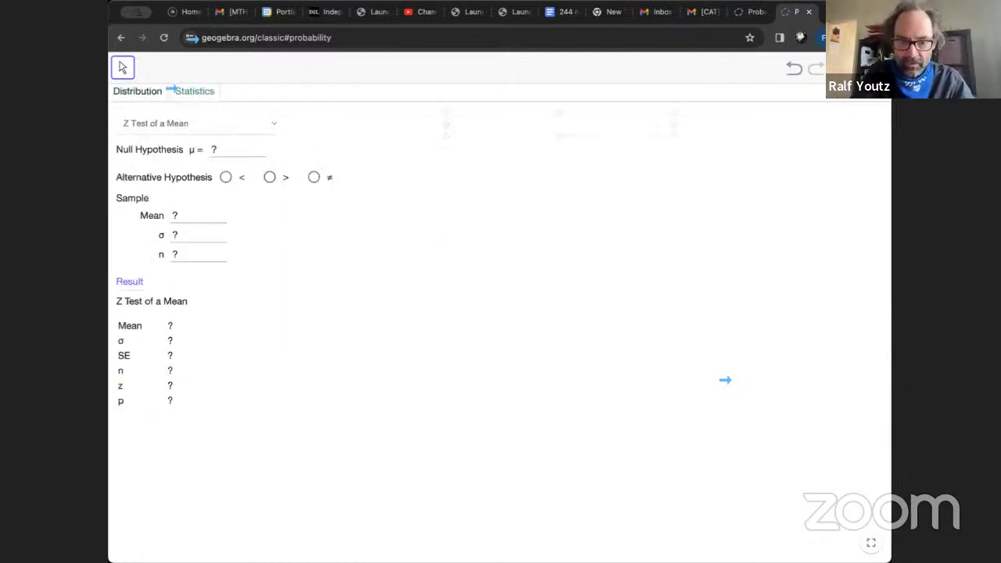
Write the copied GeoGebra address as a starred line in the text annotation and widen the box to fit it on one line
type("*")
key("ctrl+v")
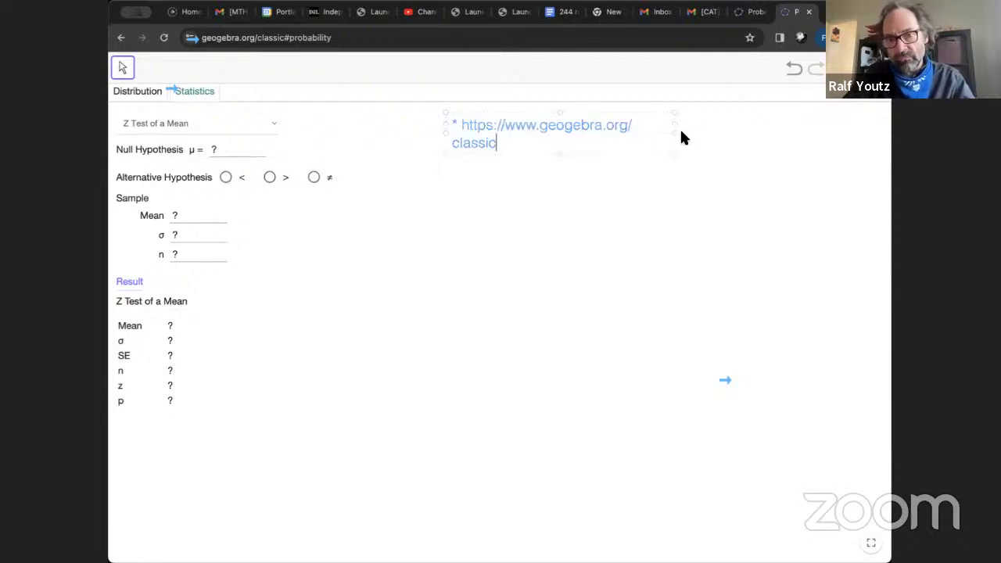
left_click_drag(675, 131, 745, 128)
Add the line "* Probability Calculator (View)" below the address in the text annotation
key("Return")
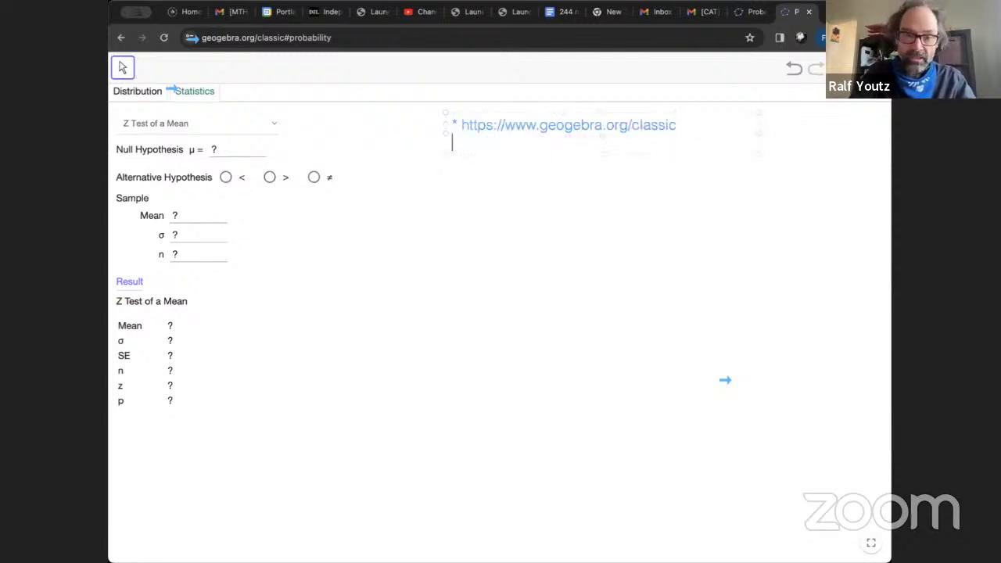
type("* Pro")
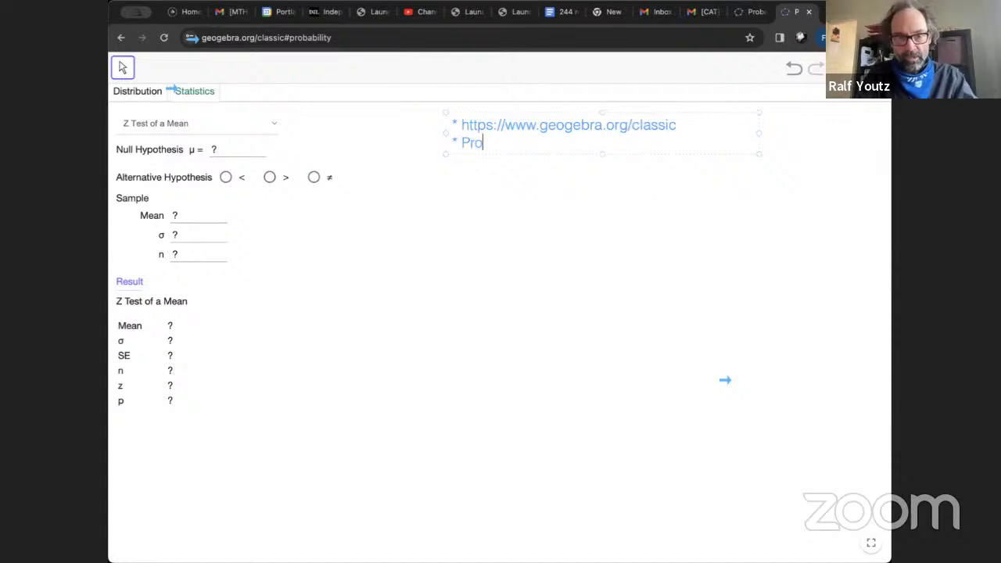
type("bability Calc")
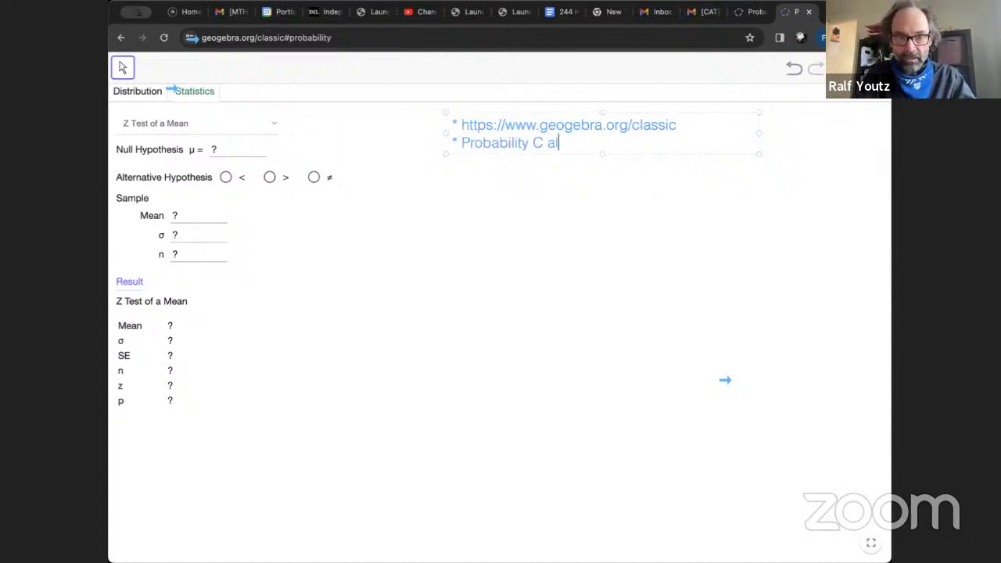
type("ulato")
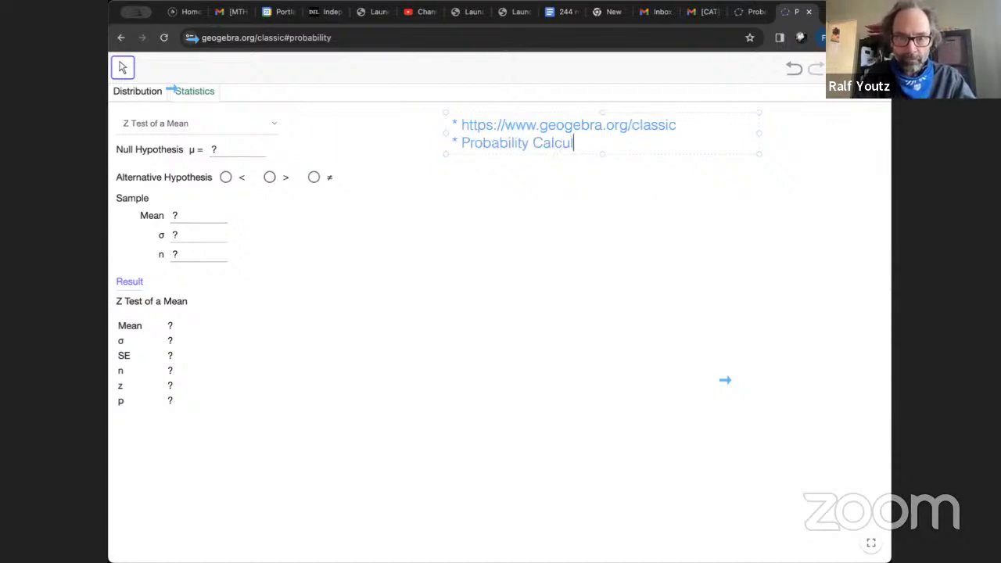
key("BackSpace")
key("BackSpace")
type("tor")
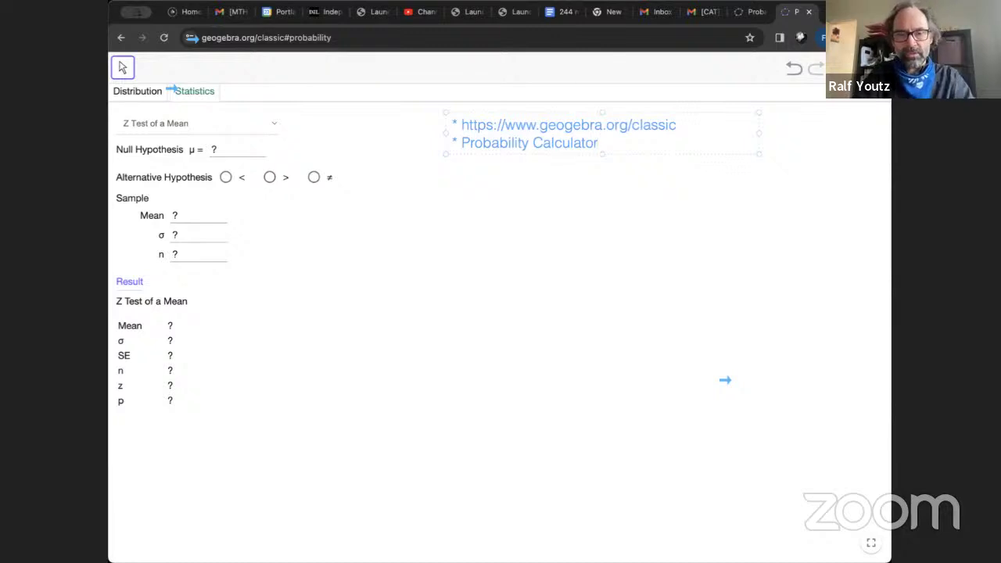
type("(")
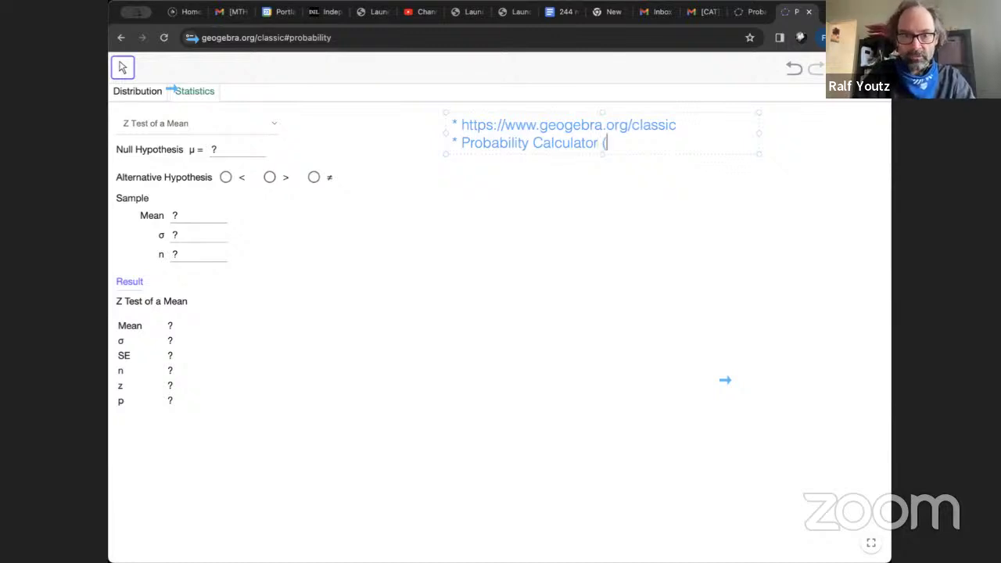
type("View)")
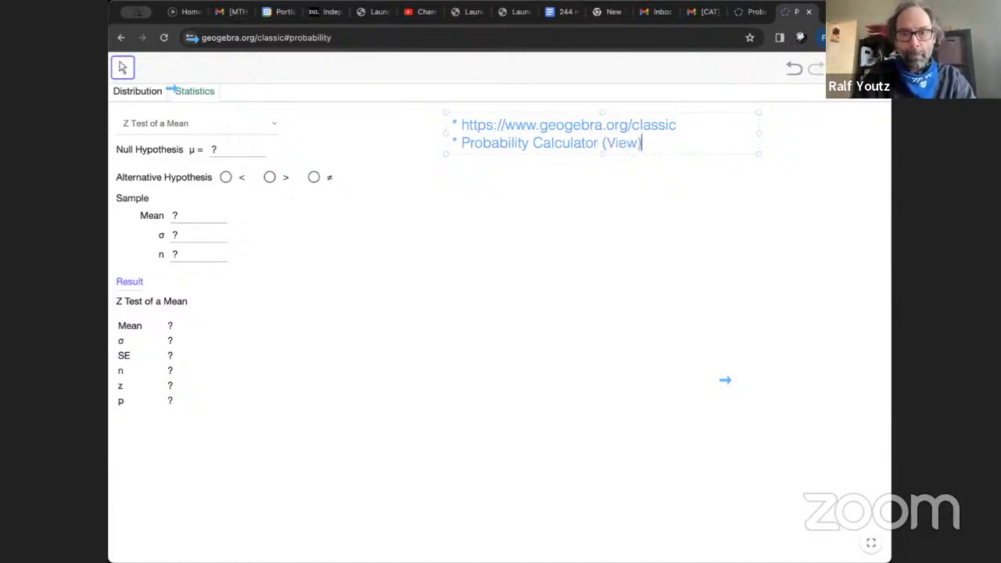
Add the line "* Statistics (tab)" to the annotation and start another starred line below it
key("Return")
type("* ")
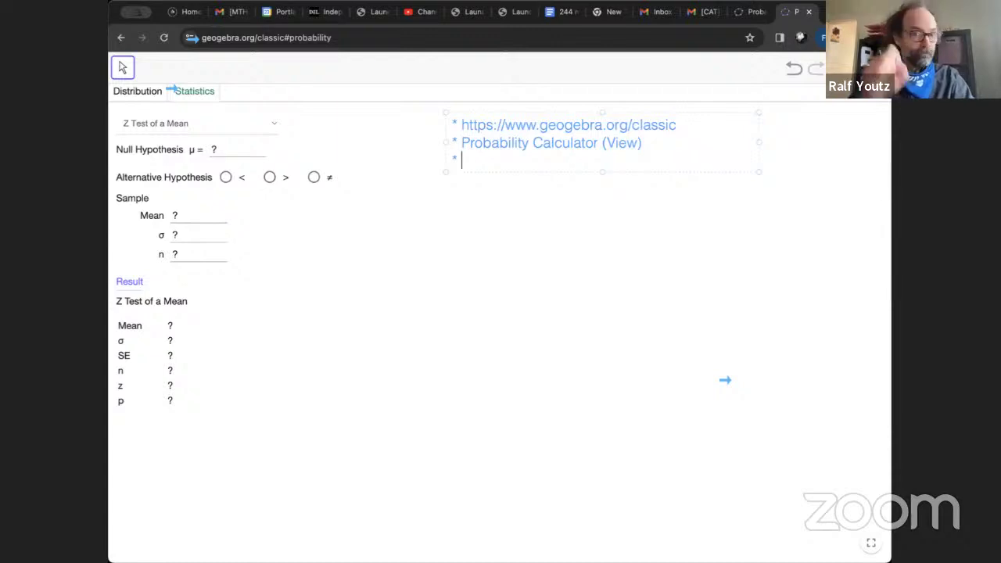
type("Sta")
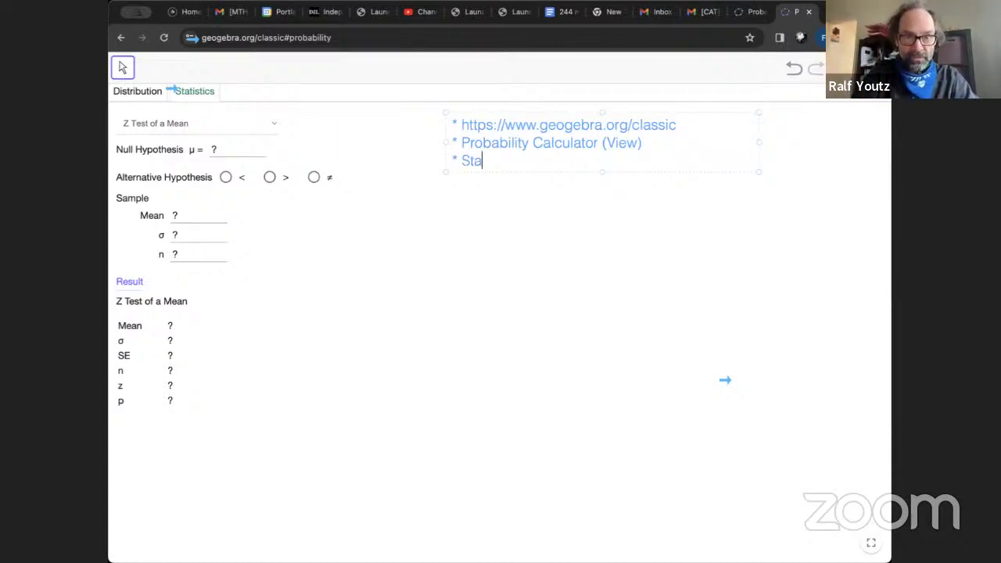
type("tistics (tab)")
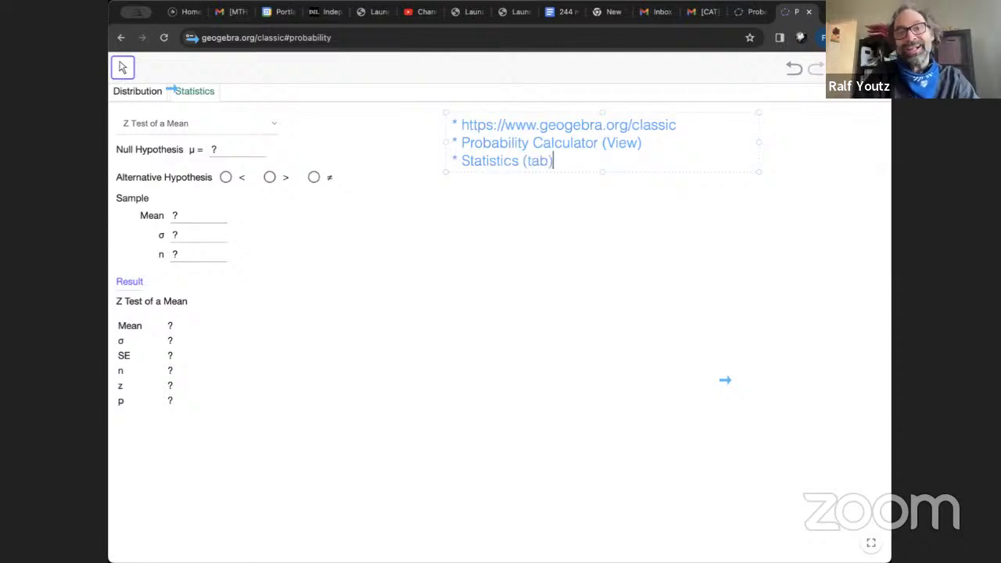
key("Return")
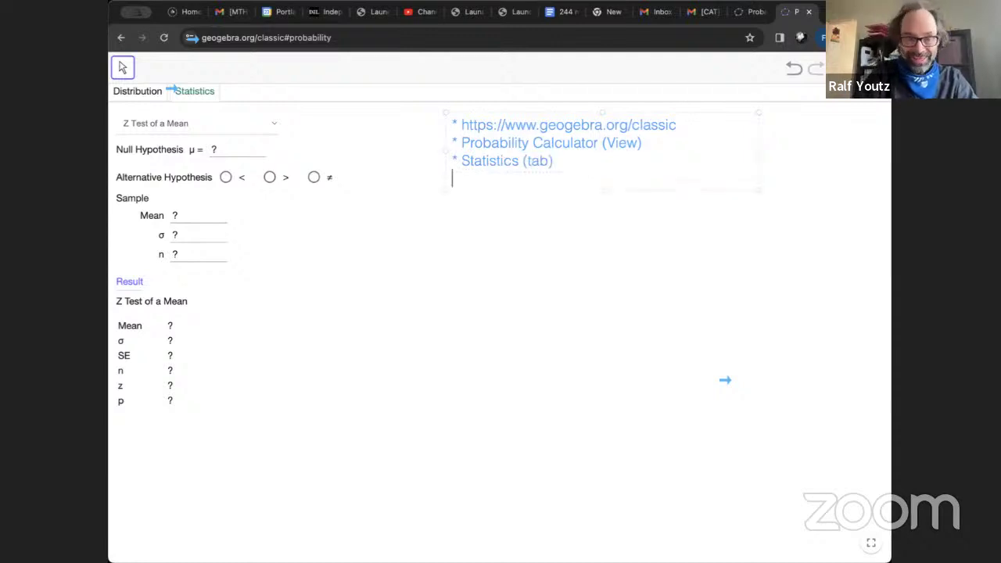
type("*")
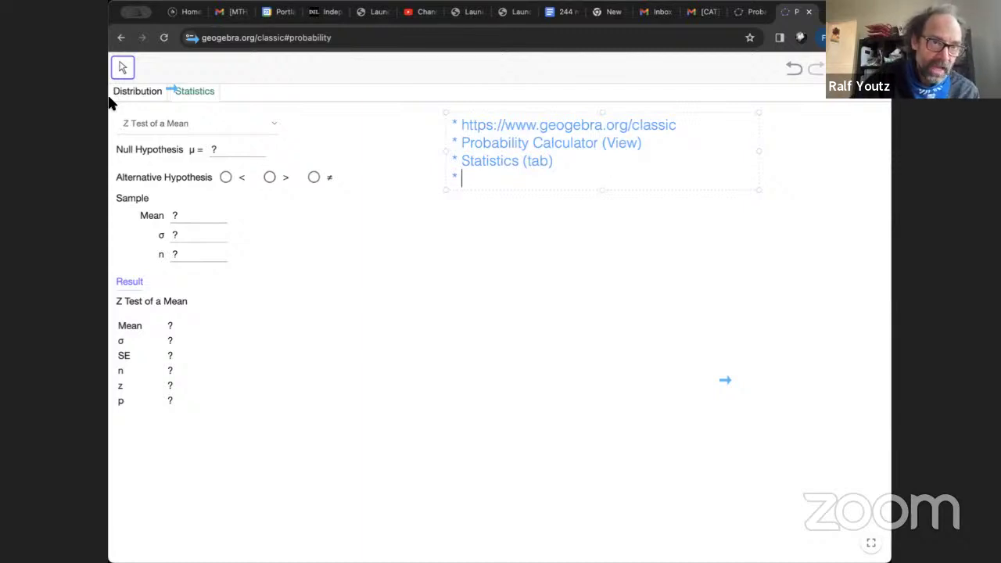
Mark the test-type selector with an arrow annotation and choose ChiSquared Test as the statistical test
left_click(109, 197)
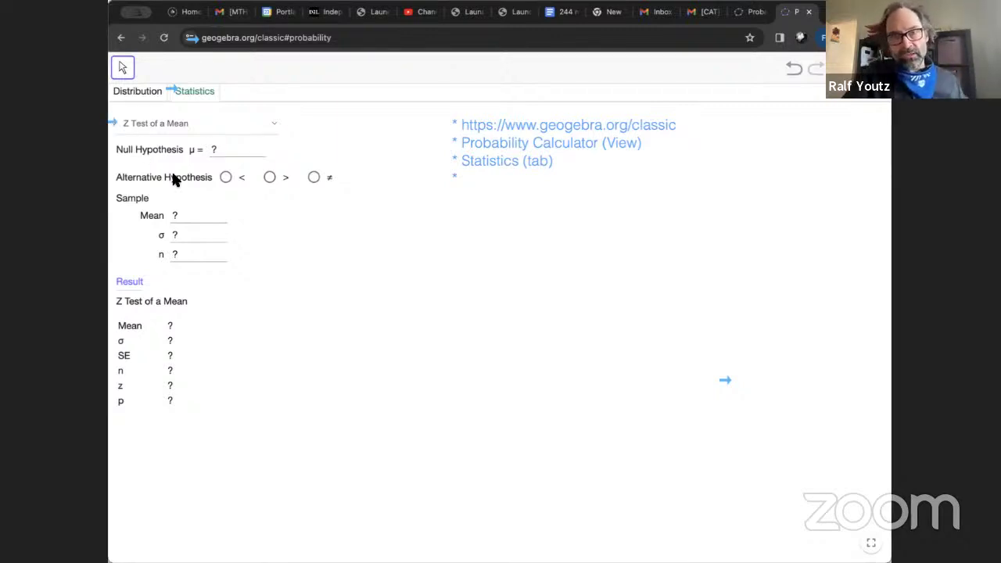
left_click(273, 123)
key("super+z")
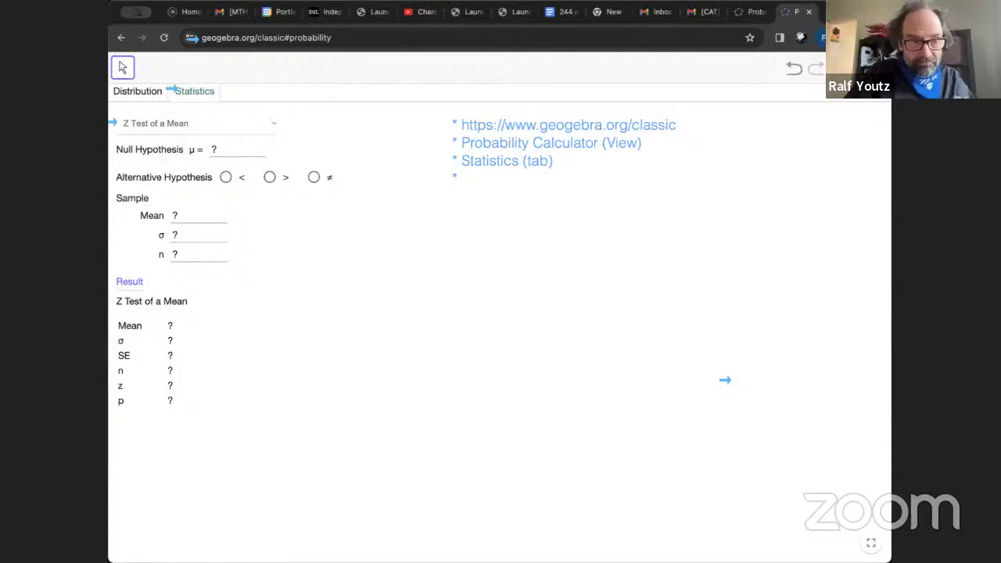
left_click(274, 123)
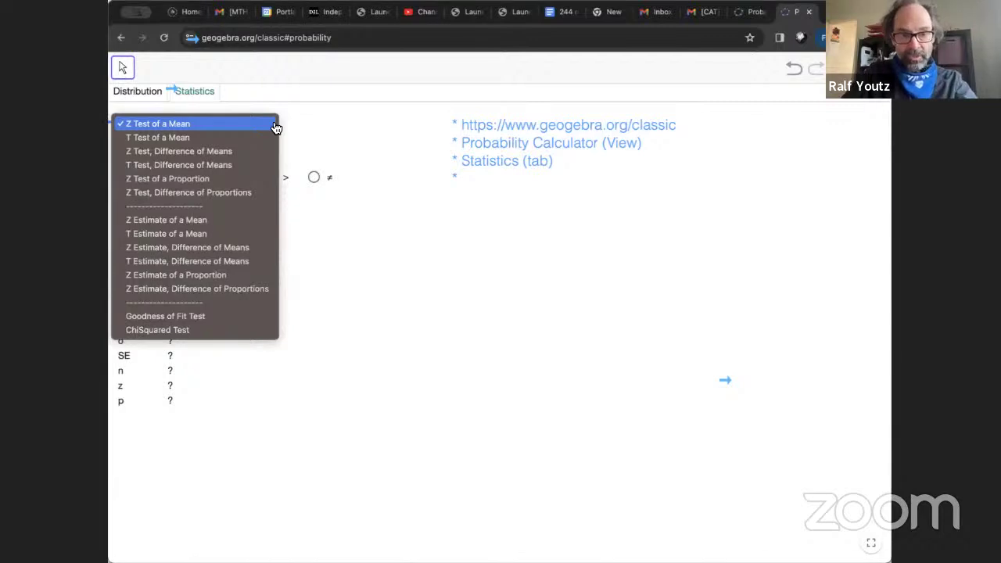
left_click(243, 331)
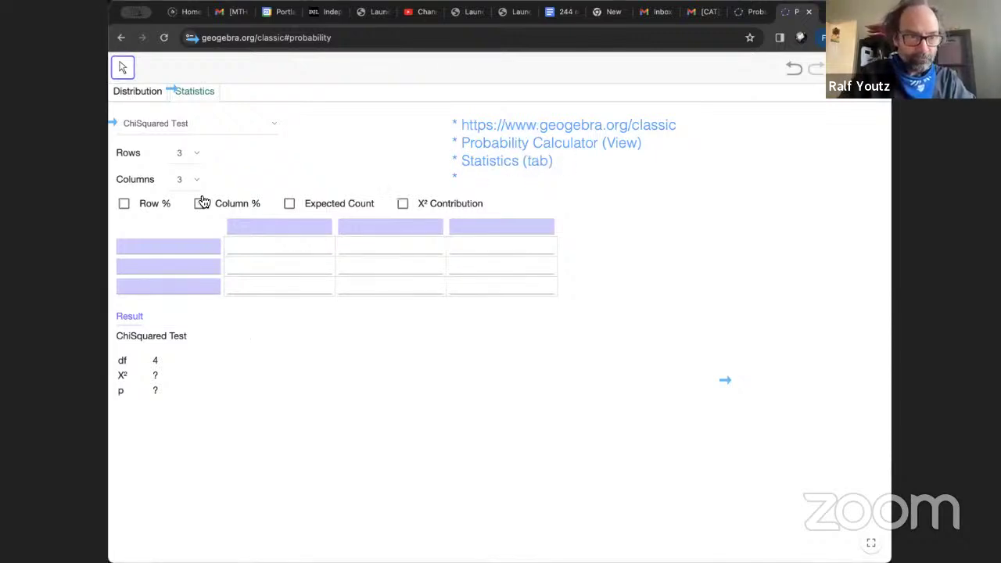
Complete the annotation's last line as "* ChiSquared Test" and resize the text box so it sits clear of the contingency table
left_click(500, 151)
left_click(501, 151)
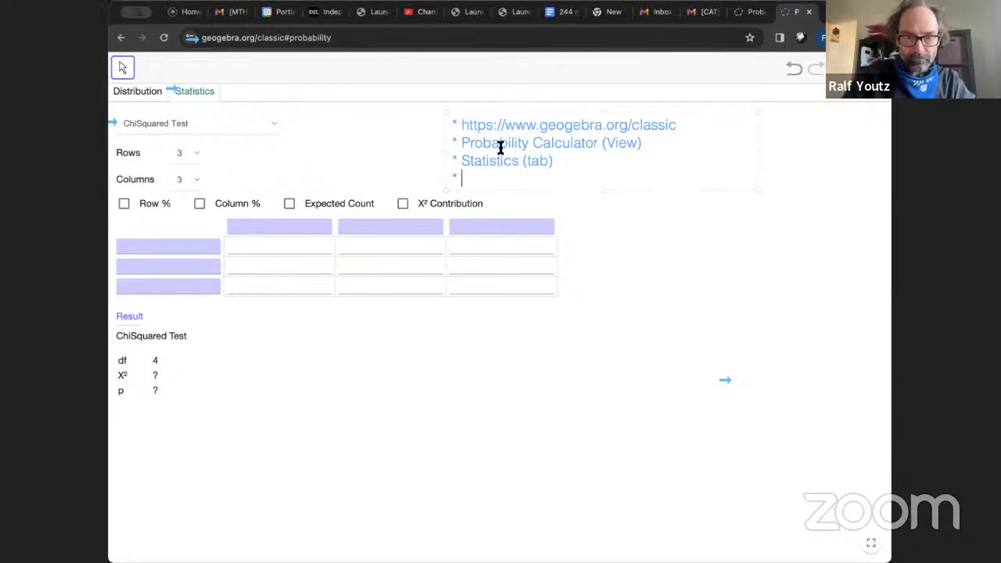
type("ChiSquared")
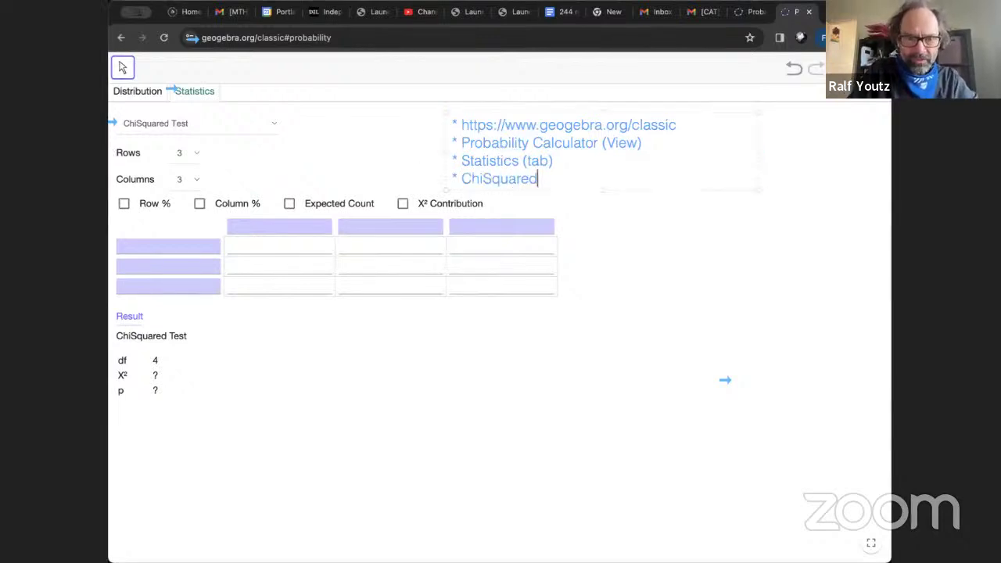
key("Escape")
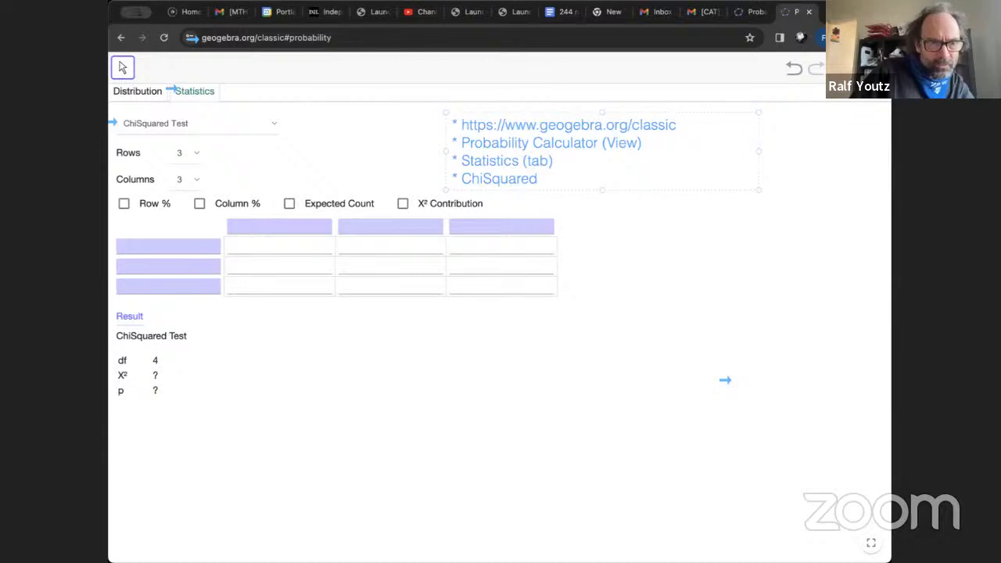
type("Test")
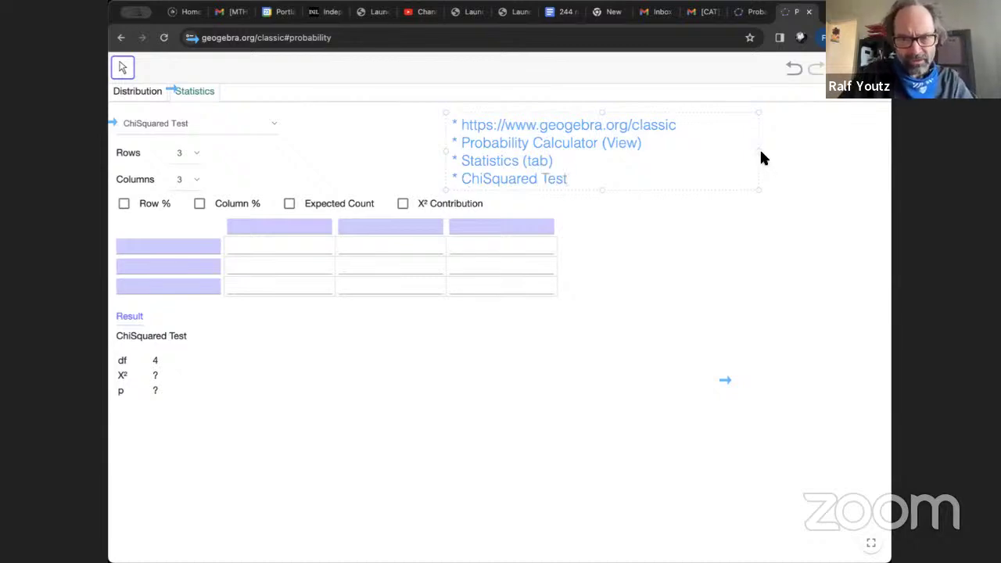
left_click_drag(759, 151, 846, 151)
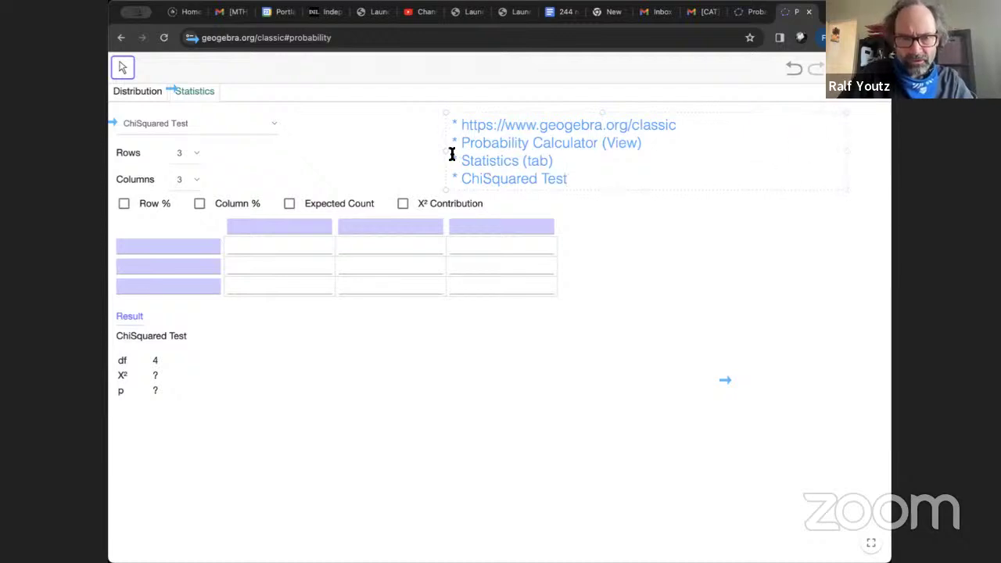
left_click_drag(443, 152, 564, 148)
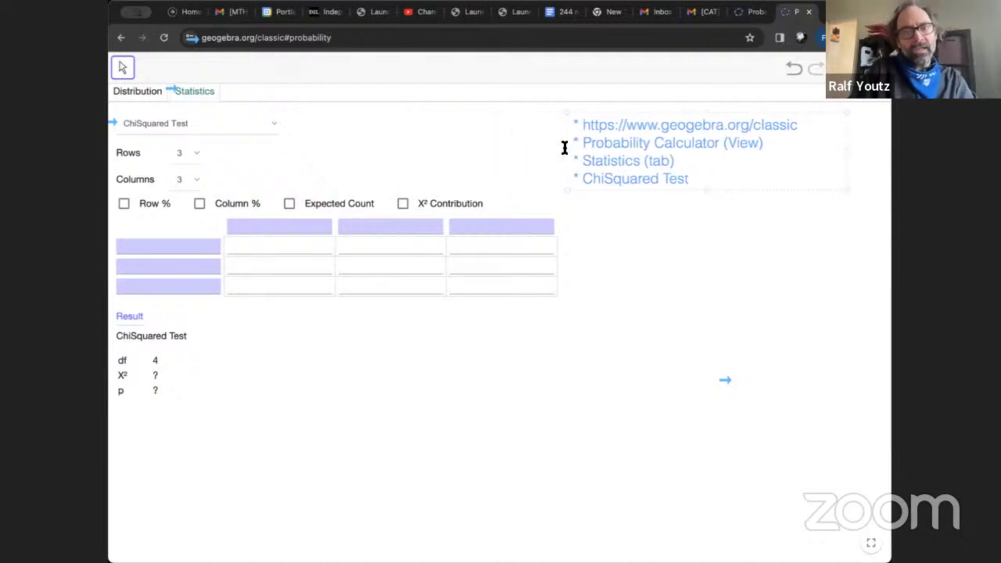
Leave a blank line below the annotation's list and add the line 'set "Rows" and "Columns"!'
key("Return")
key("Return")
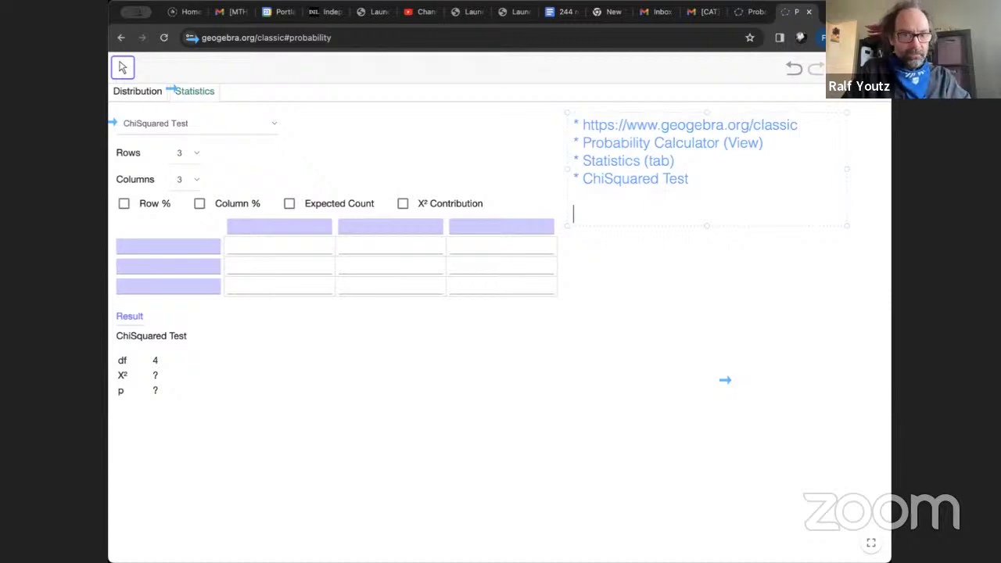
type("set \"Rows")
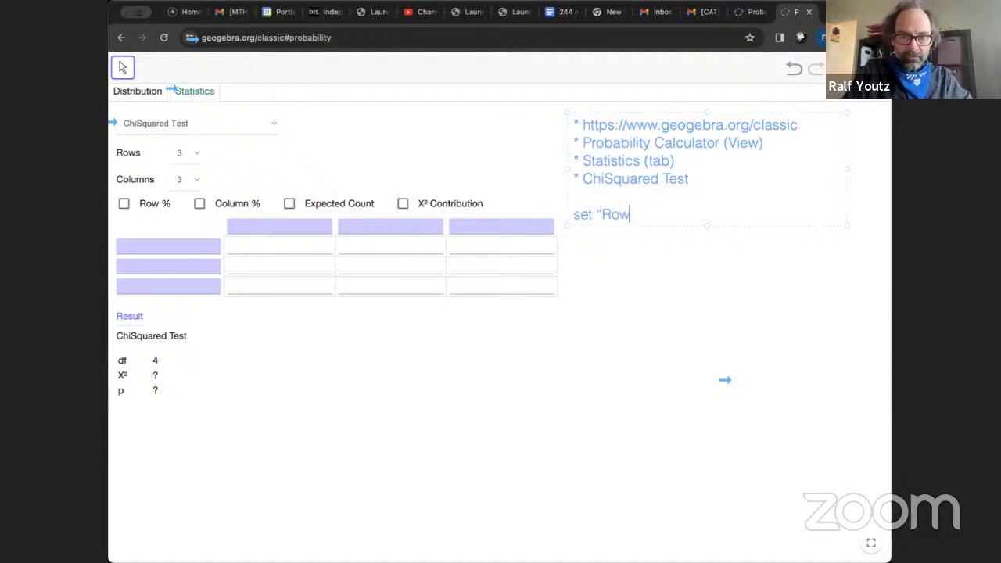
type("\" and \"C")
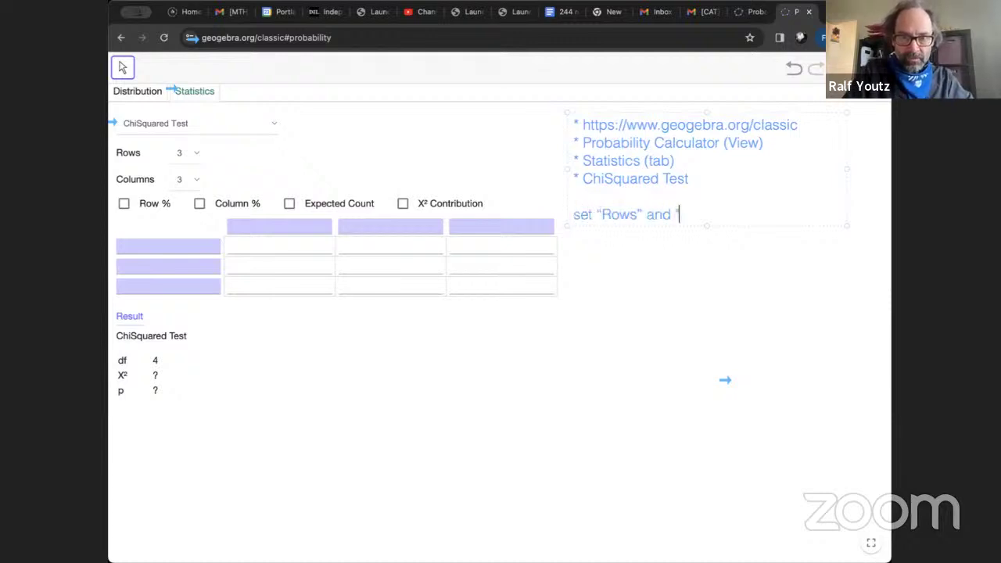
type("olumns\"")
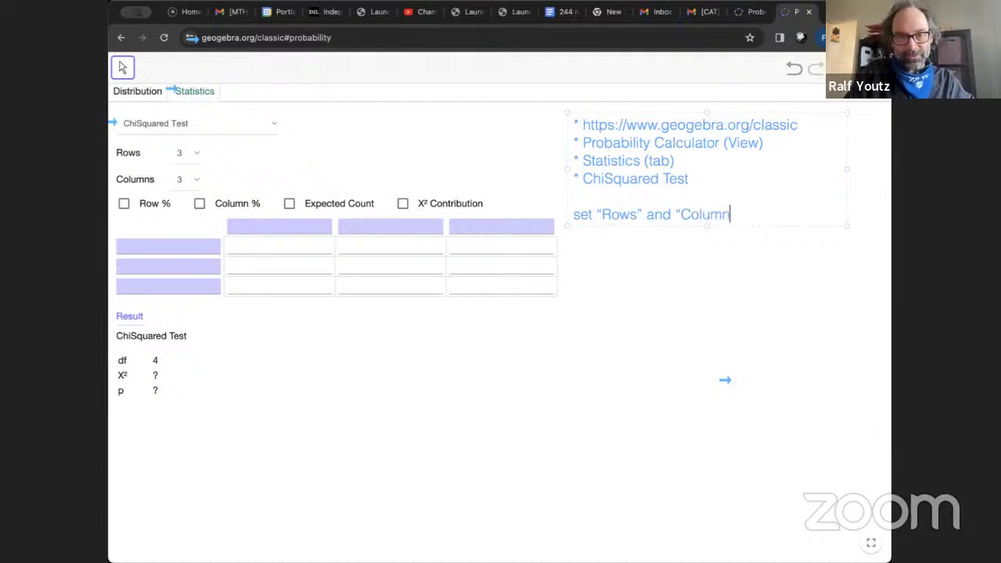
key("BackSpace")
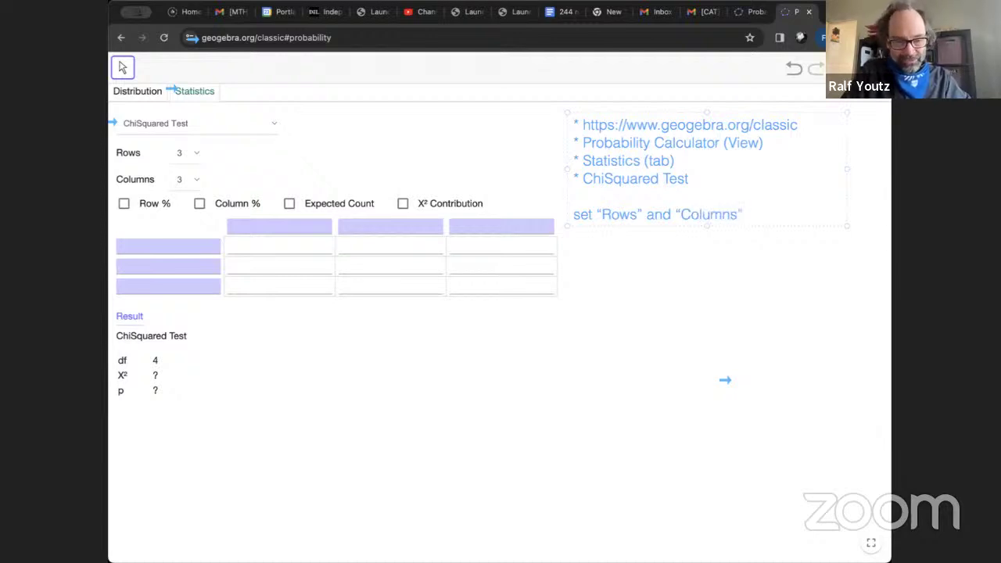
type("I")
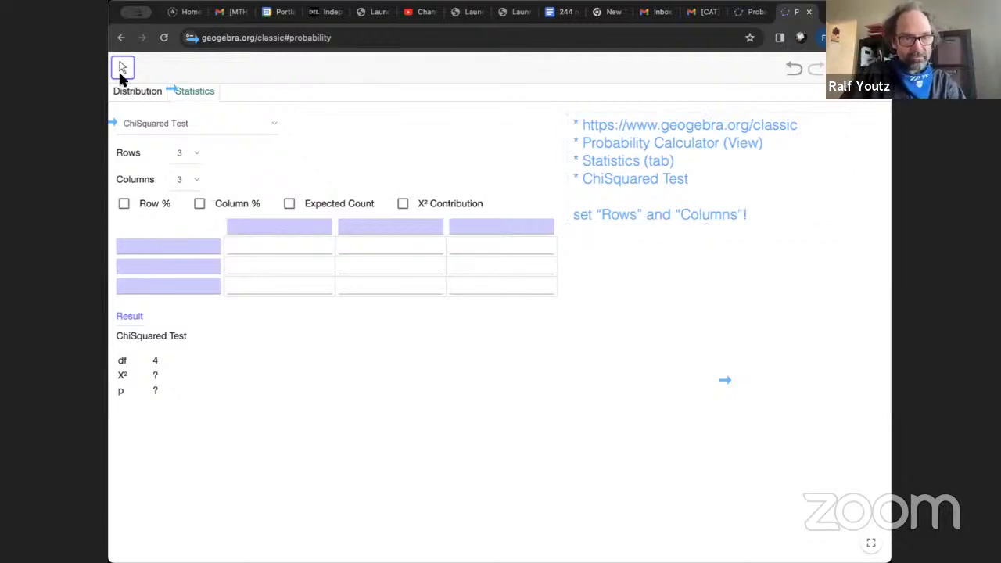
Label the three rows of the contingency table "4th", "5th" and "6th"
left_click(174, 247)
type("4th")
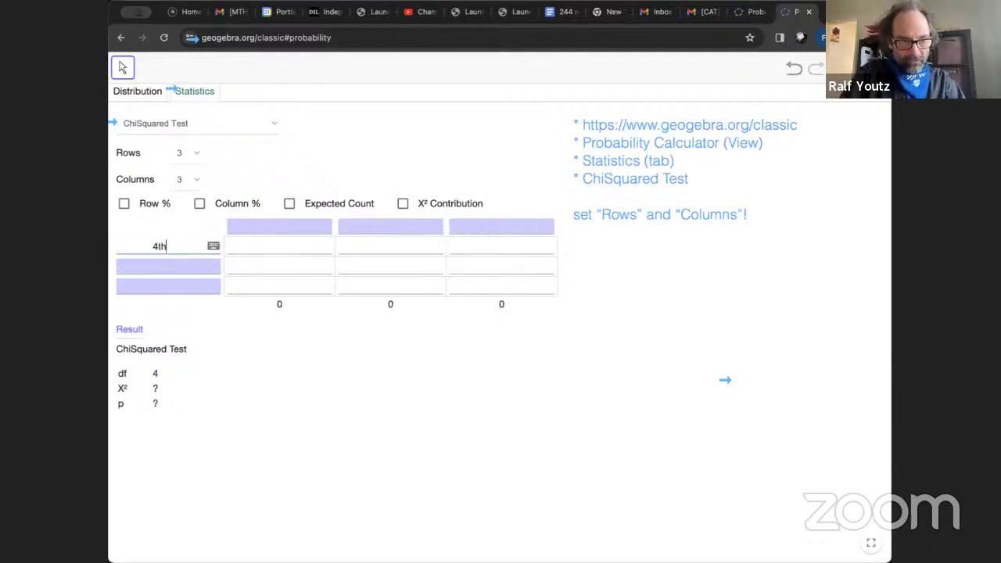
left_click(162, 268)
type("5th")
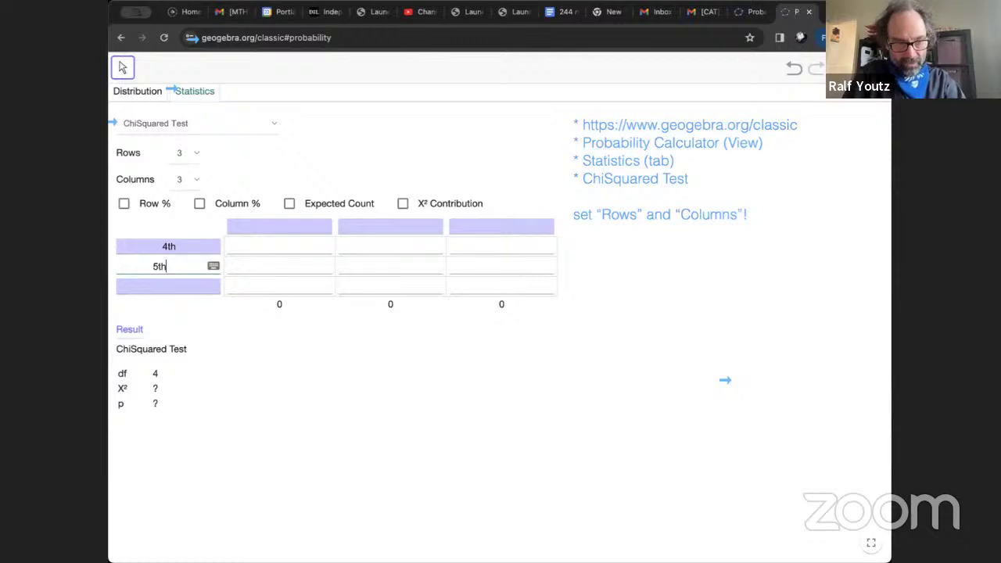
left_click(158, 290)
type("6th")
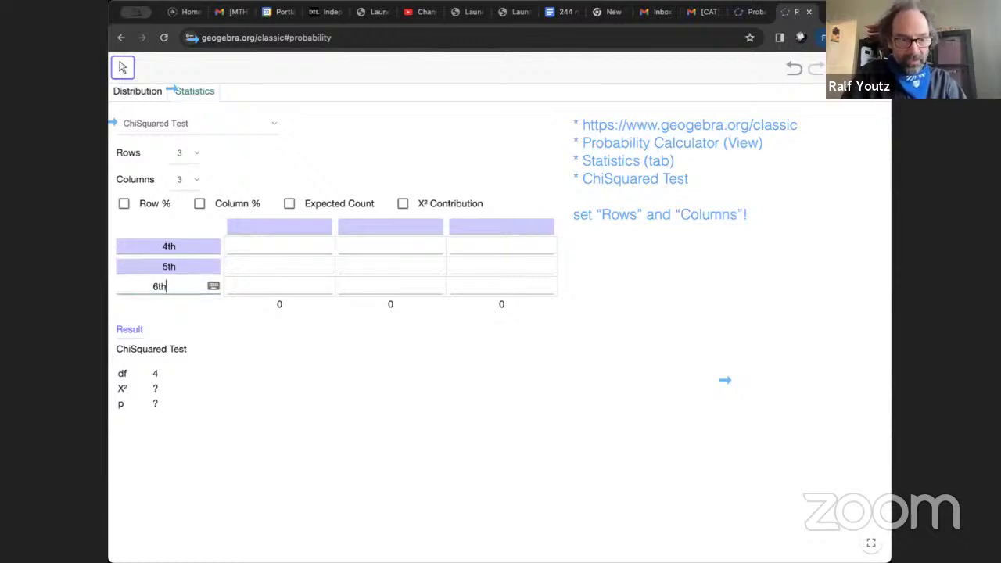
left_click(293, 383)
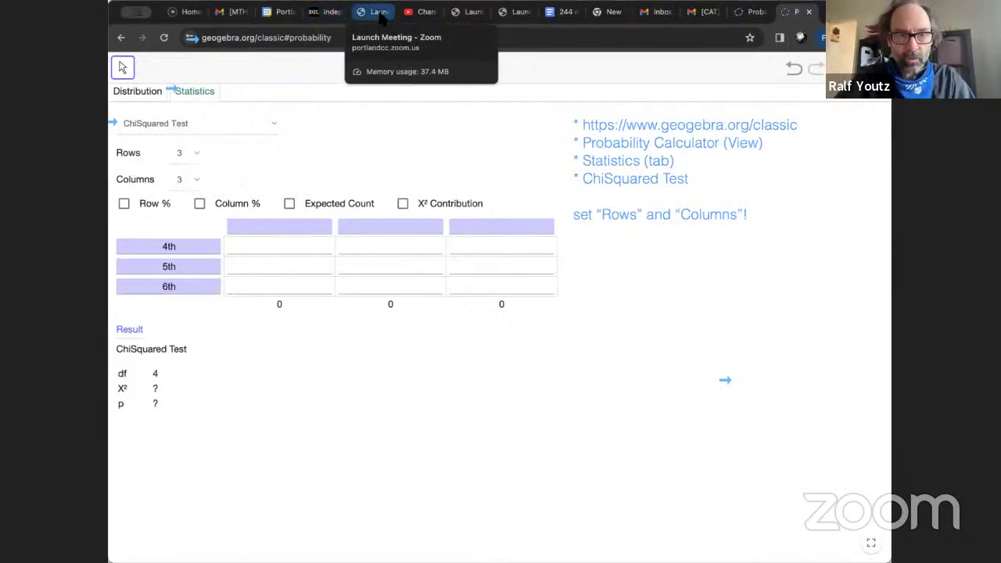
Consult the Popular kids table and label the contingency table's three columns "grades", "popularity" and "sports"
left_click(328, 12)
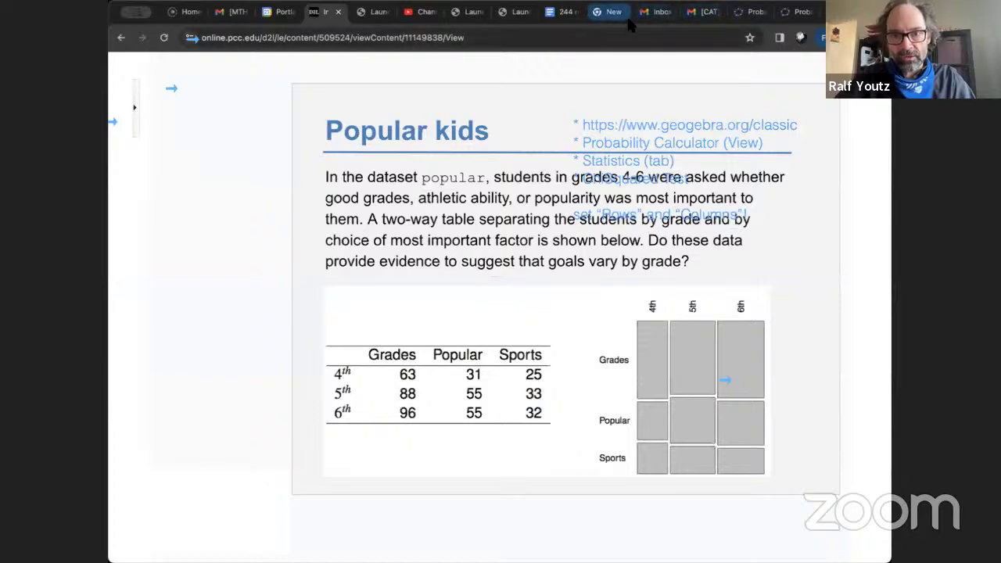
left_click(794, 12)
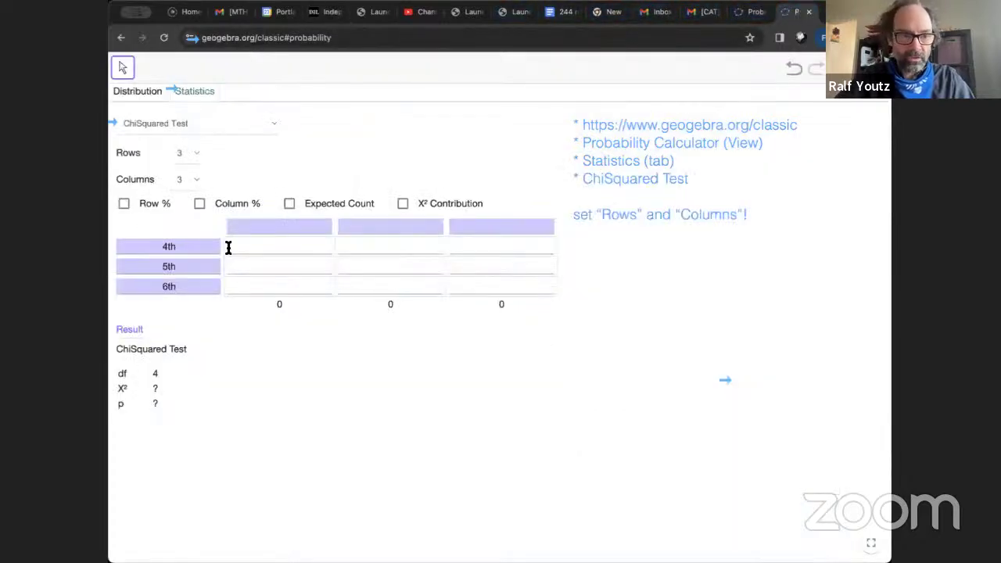
left_click(279, 227)
type("Gre")
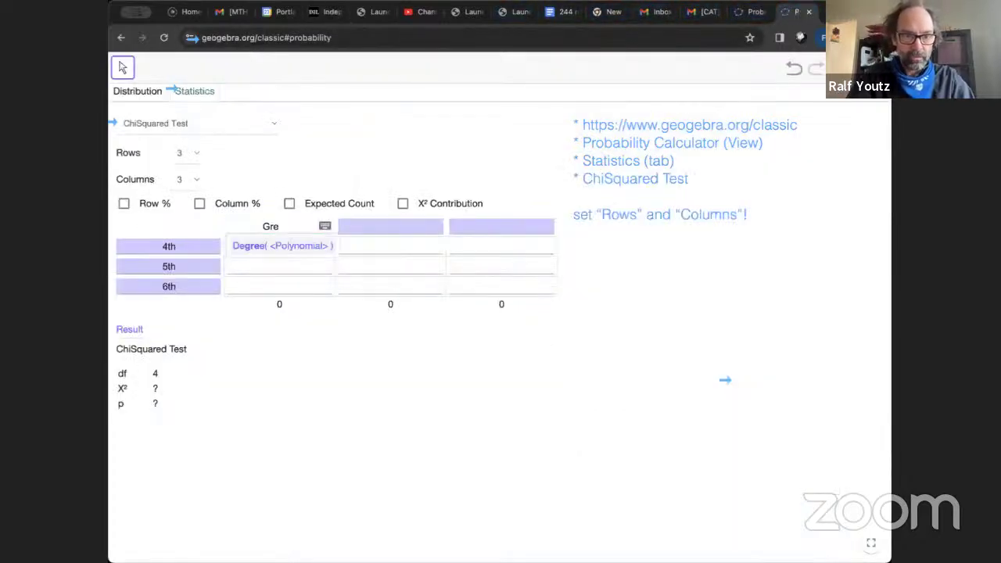
key("BackSpace")
key("BackSpace")
key("BackSpace")
type("gradesw")
key("Tab")
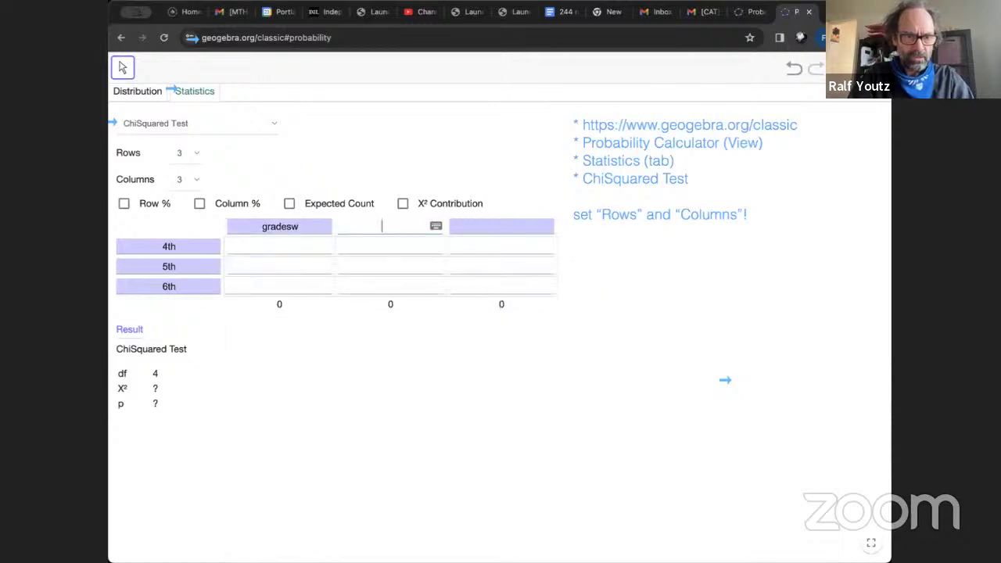
type("pop")
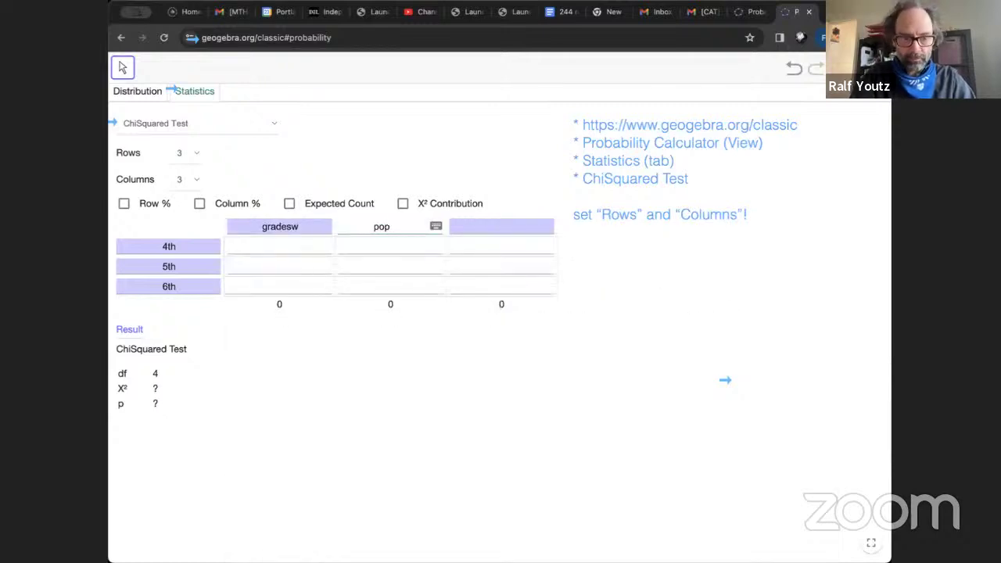
type("ularity")
key("Tab")
type("sop")
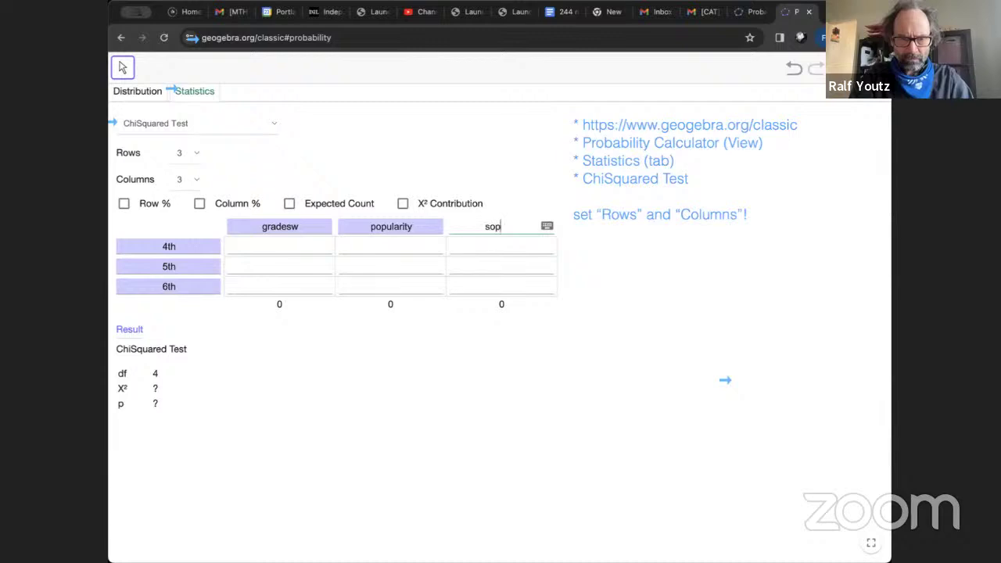
key("BackSpace")
key("BackSpace")
type("ports")
left_click(314, 226)
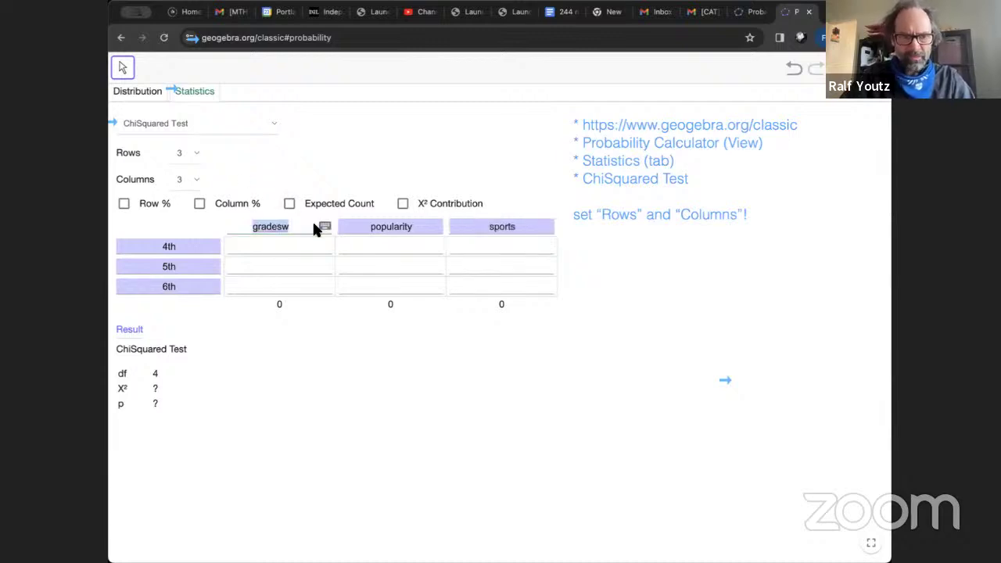
left_click(314, 226)
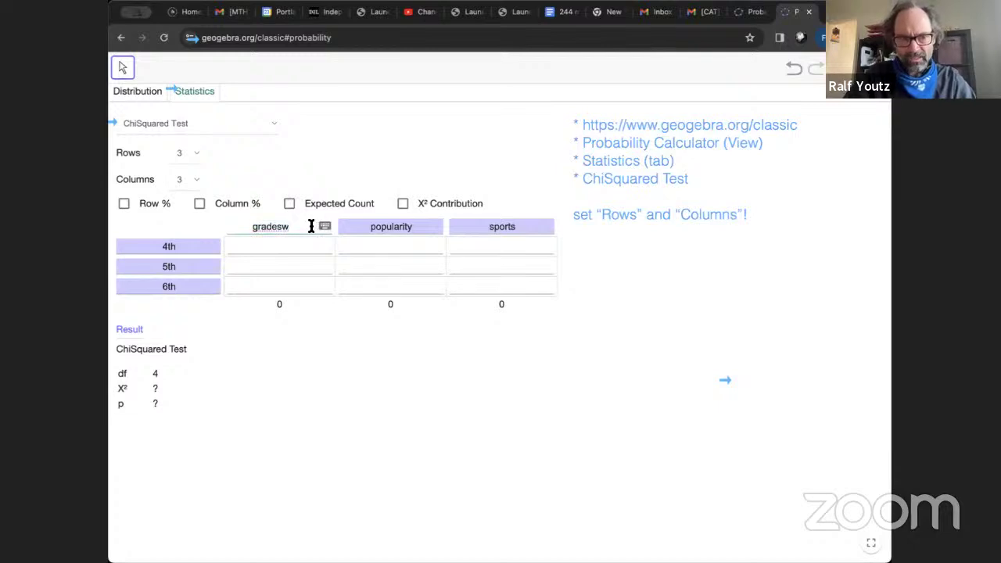
key("BackSpace")
Step through the empty count cells row by row, from 4th grades to 6th sports, to demonstrate the entry order
left_click(309, 249)
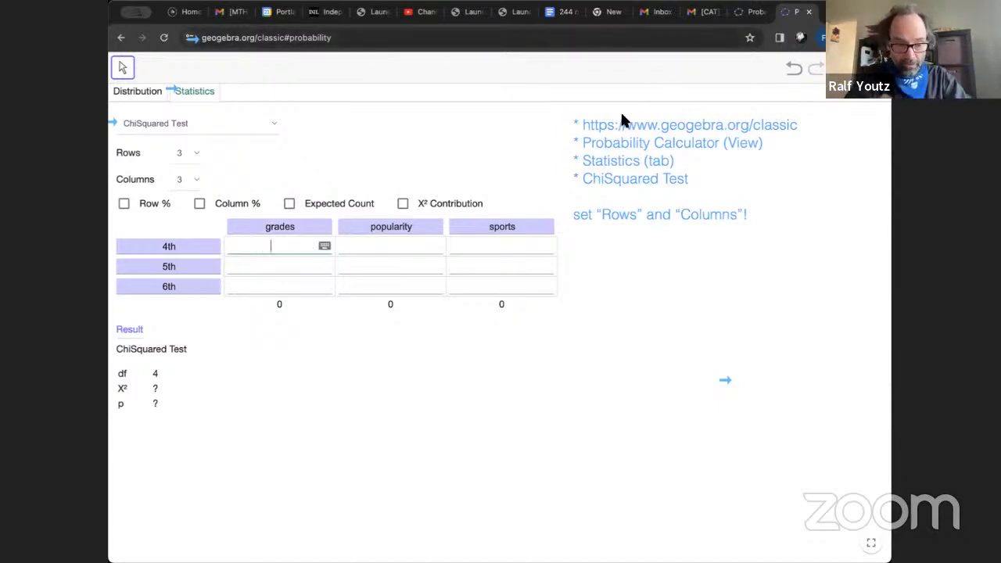
key("Tab")
key("Tab")
key("Tab")
key("Tab")
key("Tab")
key("Tab")
key("Tab")
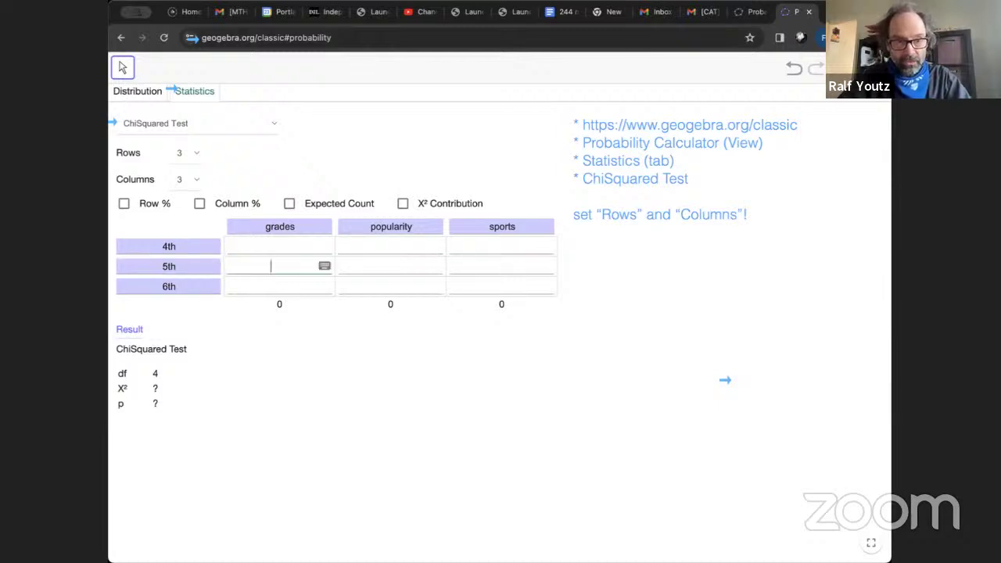
key("Tab")
key("Tab")
key("Tab")
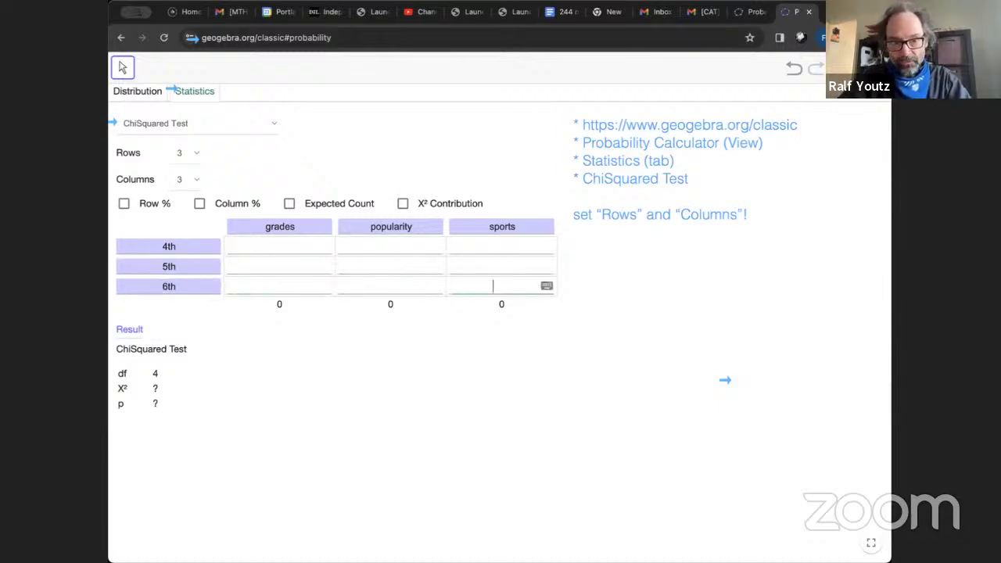
left_click(273, 251)
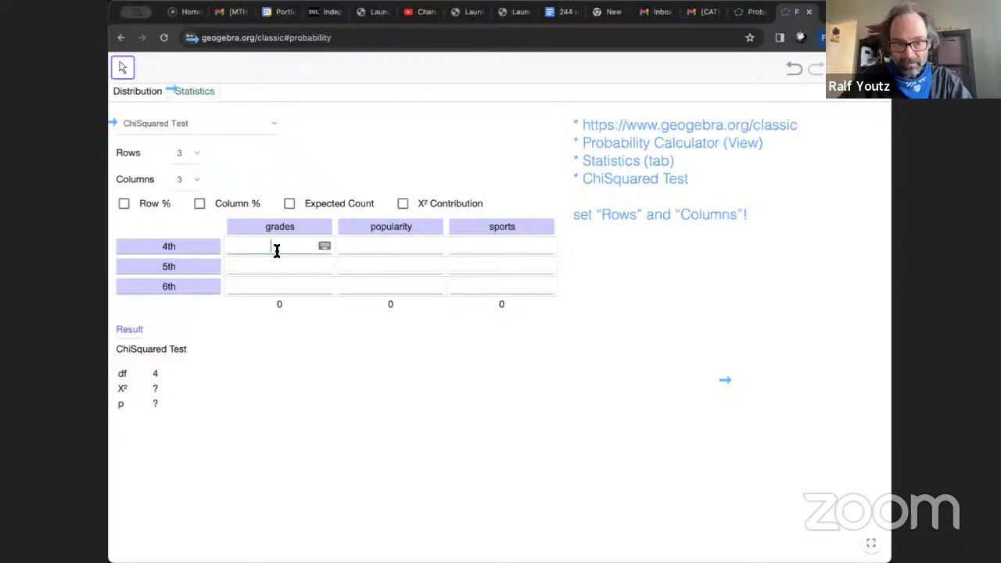
key("Tab")
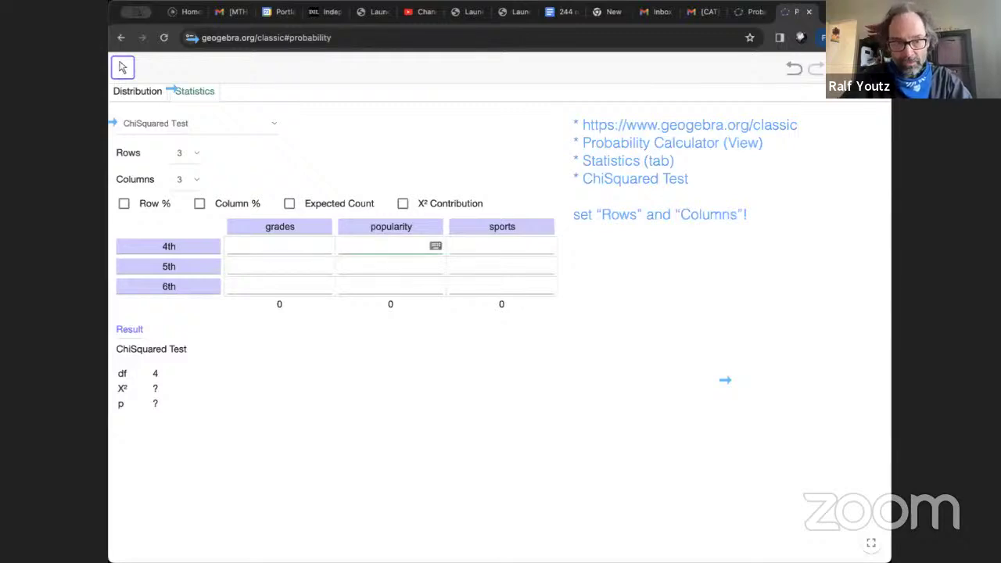
Consult the Popular kids table and fill the 4th row with 63 for grades, 31 for popularity and 25 for sports
left_click(277, 248)
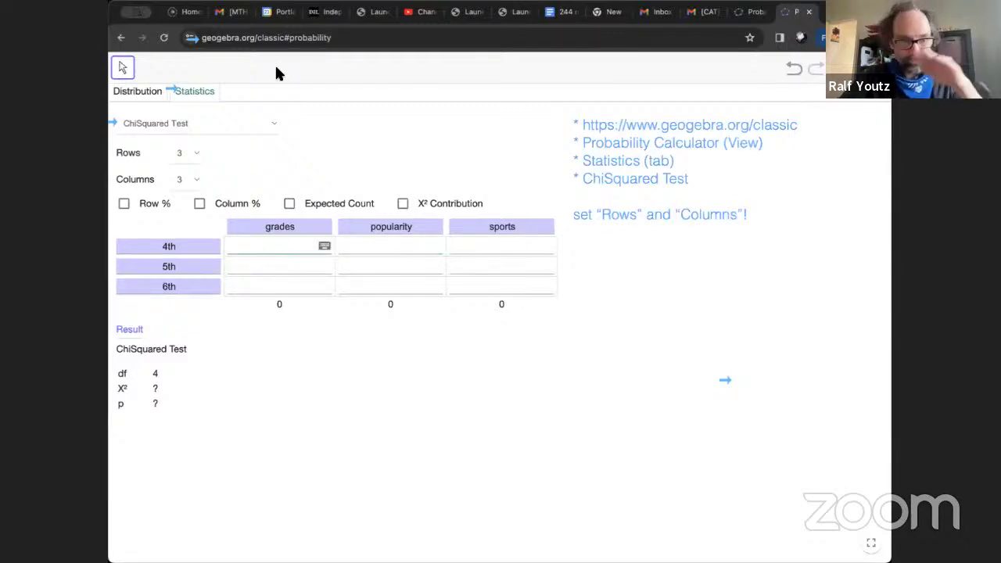
left_click(317, 12)
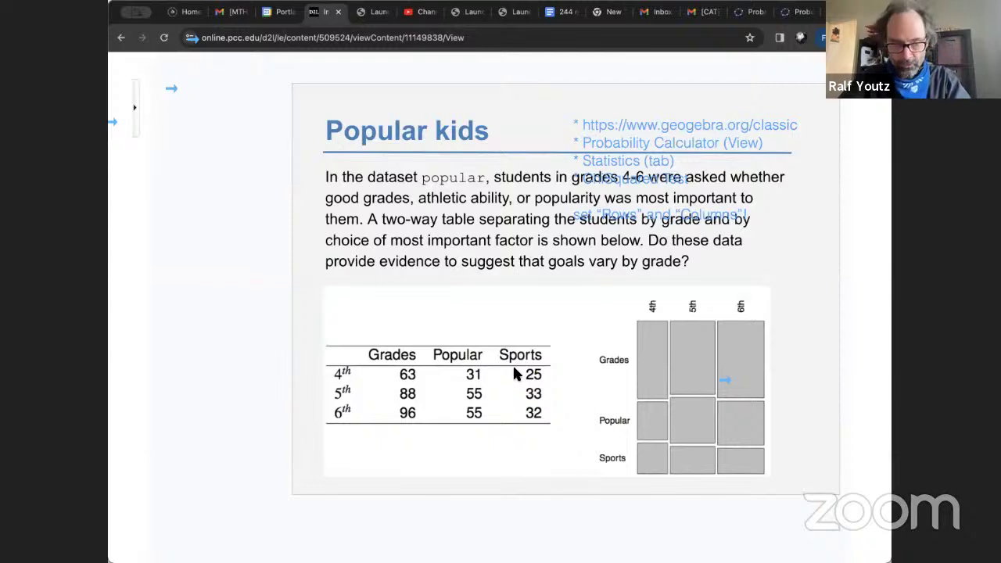
left_click(796, 11)
type("63")
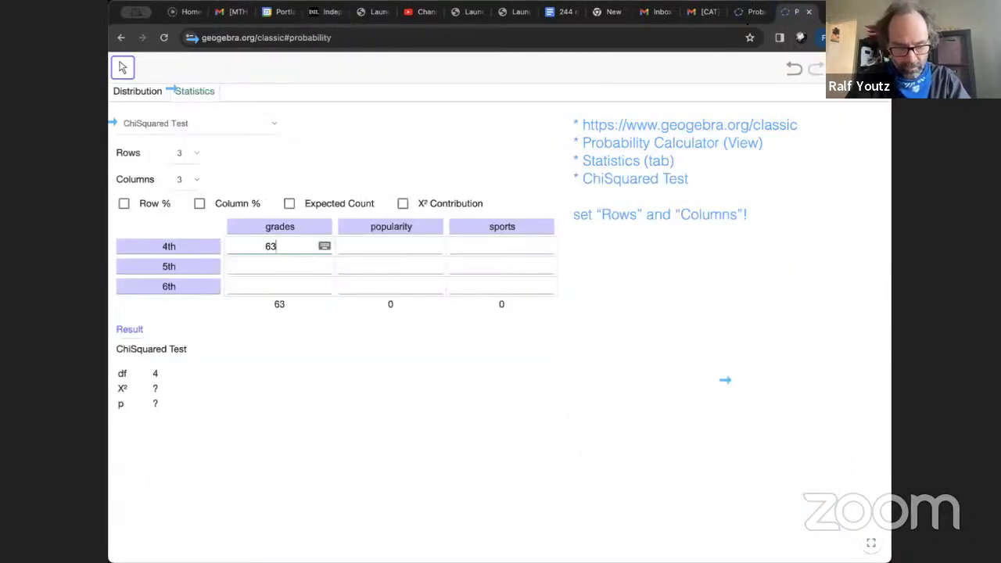
key("Tab")
type("31")
key("Tab")
type("25")
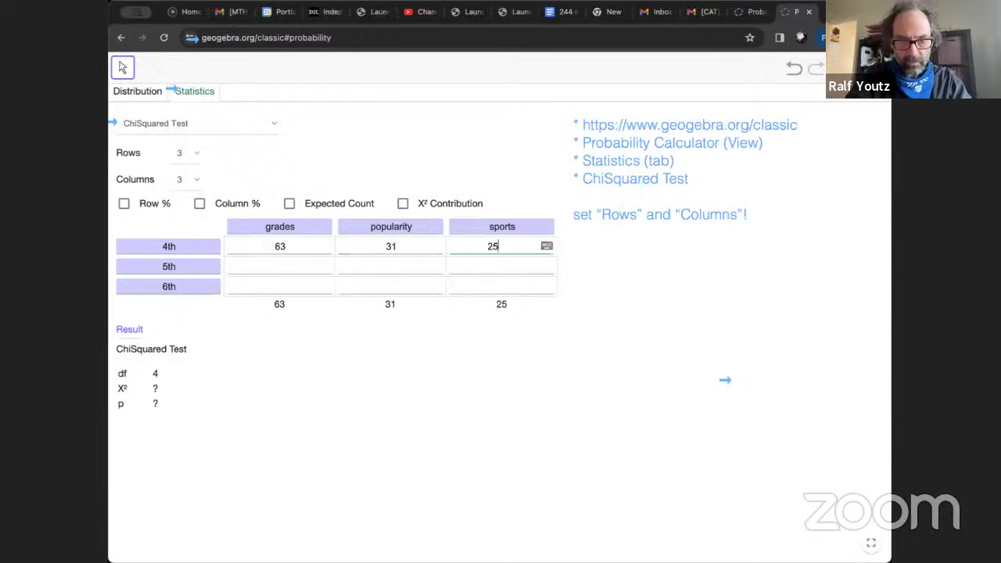
key("Tab")
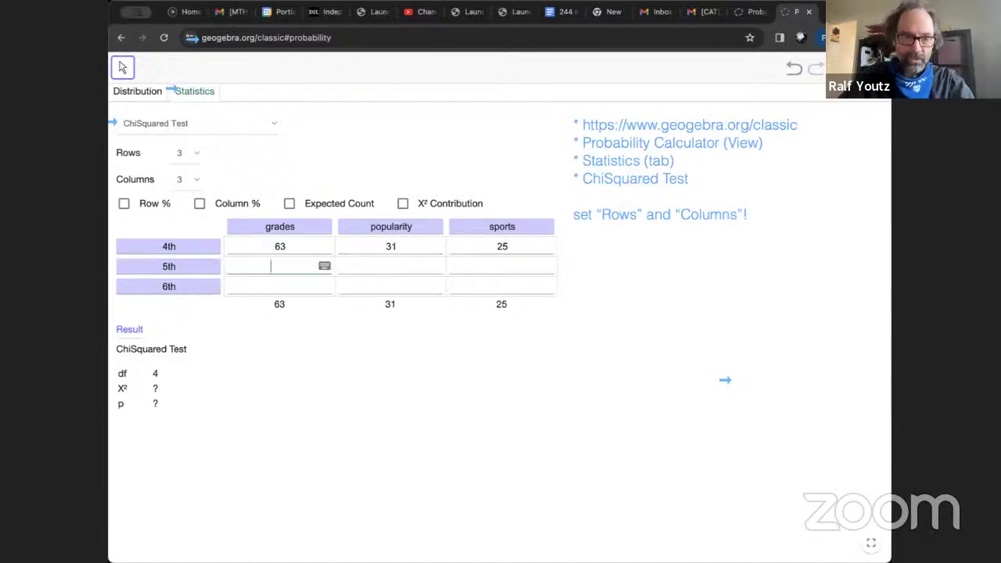
Consult the Popular kids table and fill the 5th row with 88 for grades, 55 for popularity and 33 for sports
left_click(321, 14)
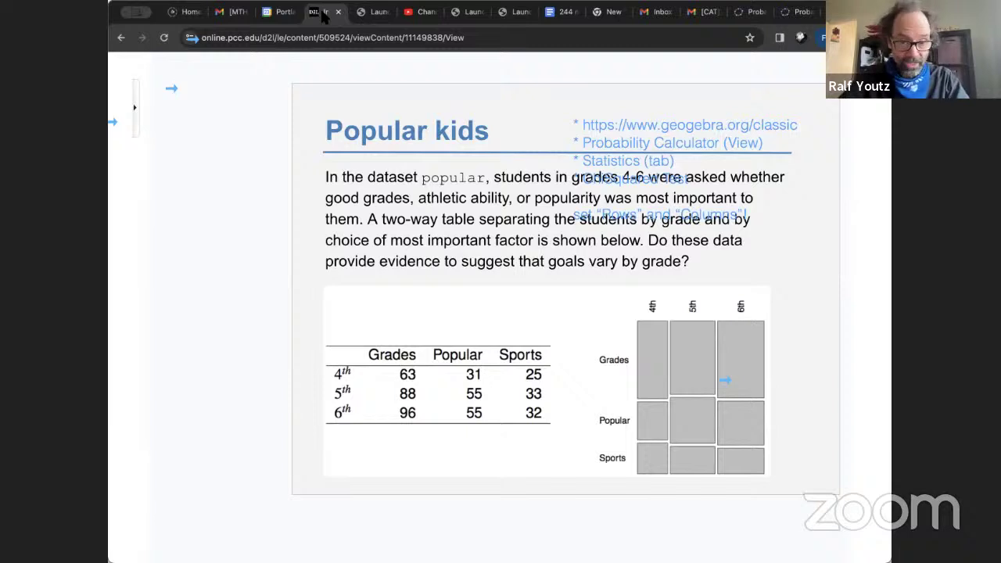
left_click(790, 14)
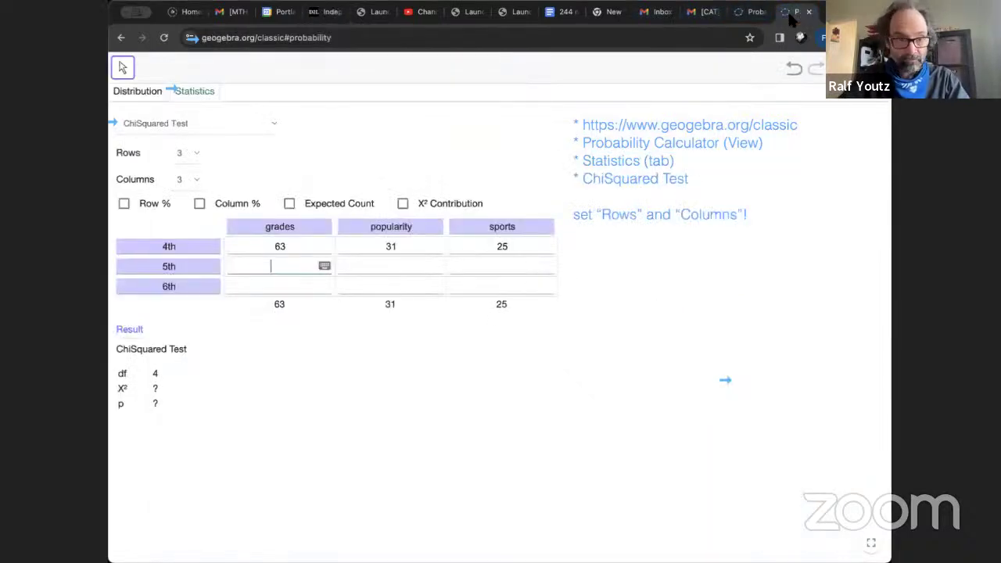
type("885")
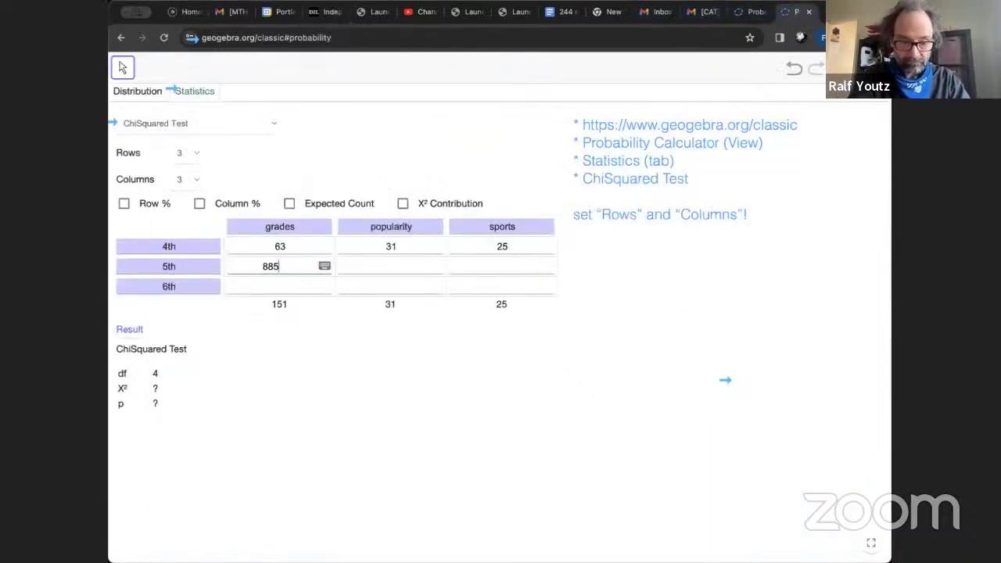
type("533")
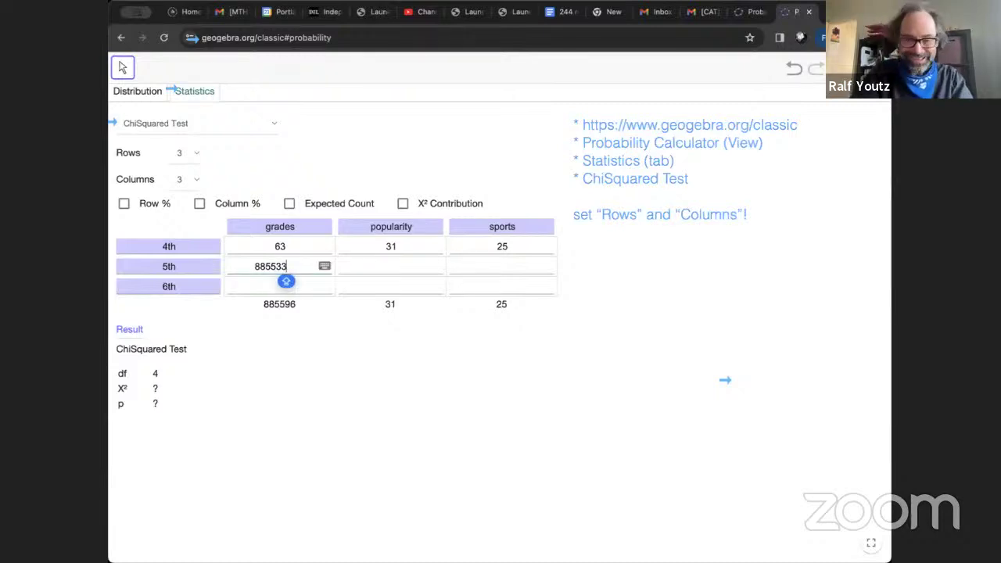
key("BackSpace")
key("BackSpace")
key("BackSpace")
key("BackSpace")
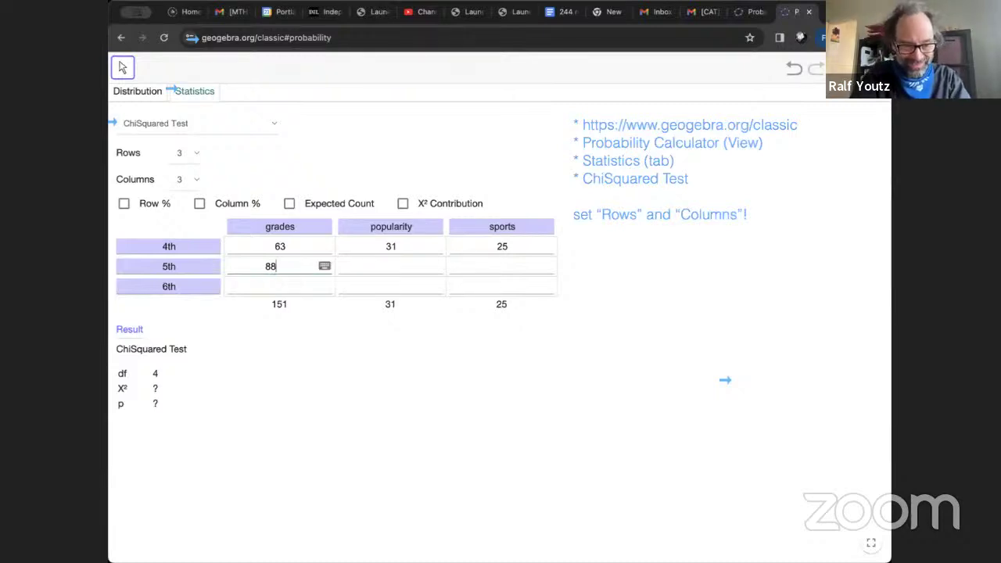
key("Tab")
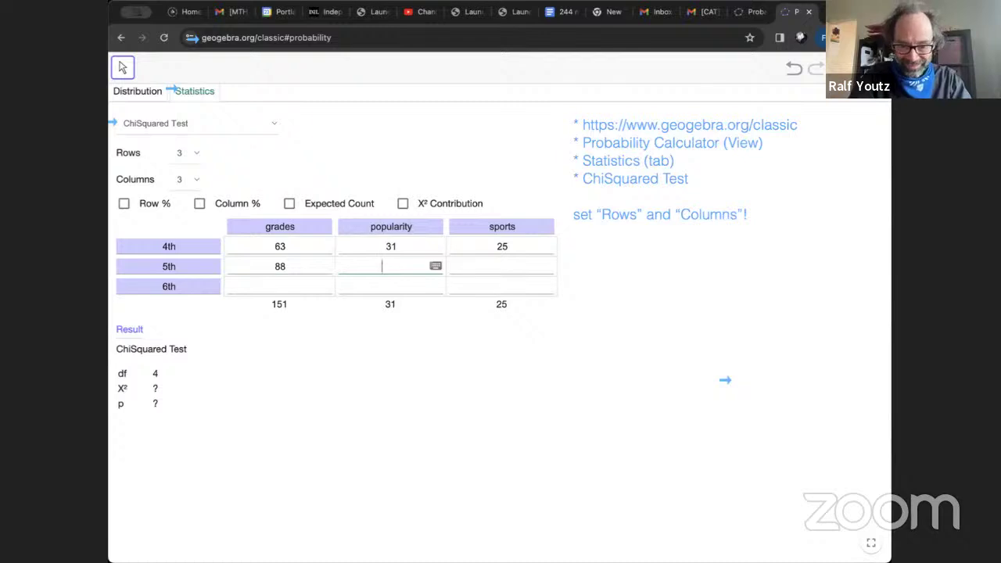
type("55")
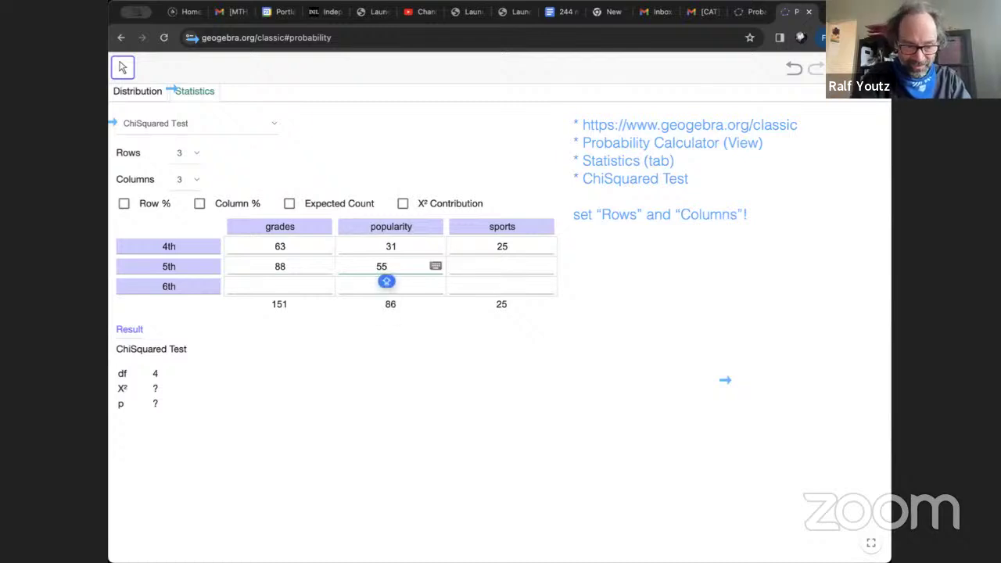
key("Tab")
type("33")
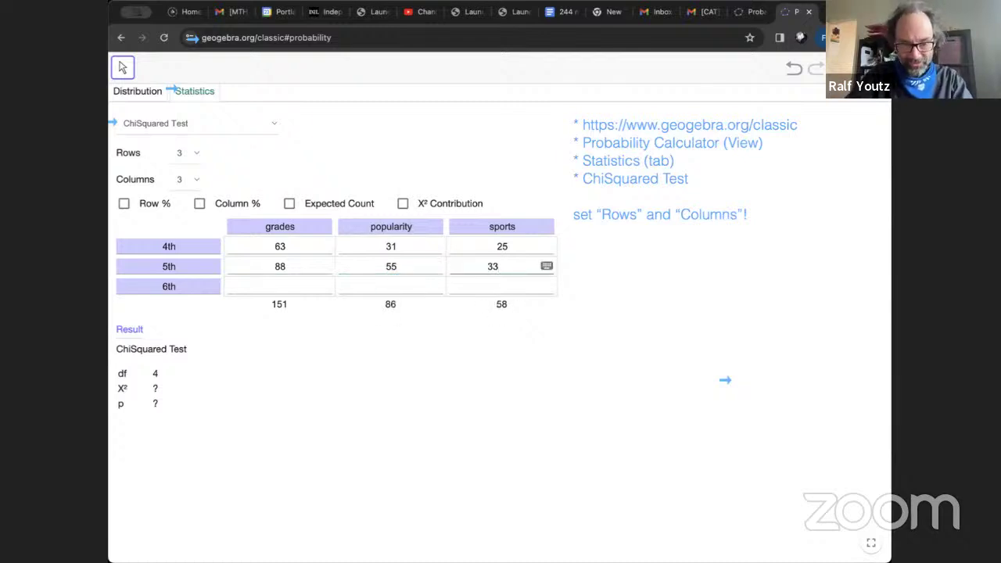
key("Tab")
key("Tab")
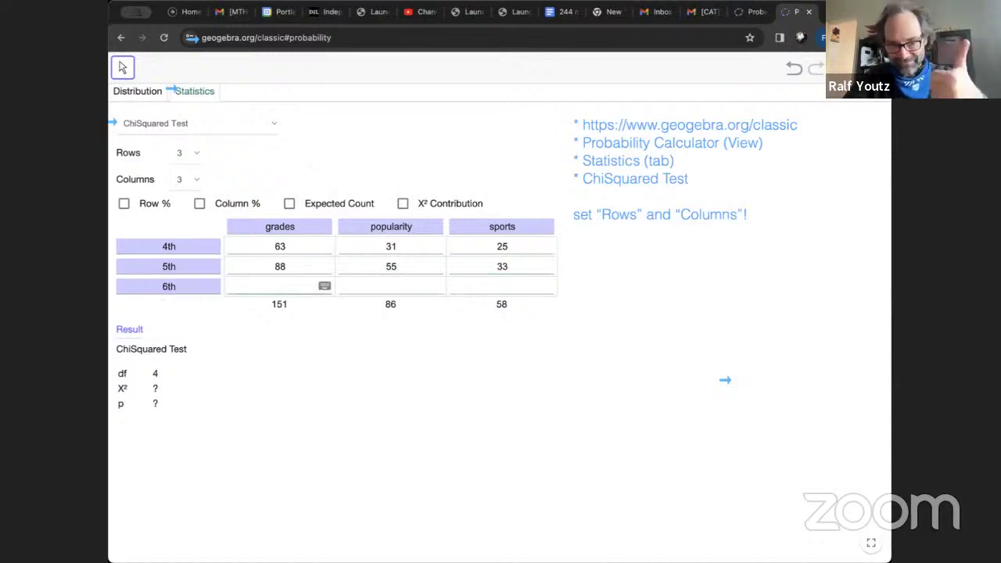
Consult the Popular kids table and fill the 6th row with 96 for grades, 55 for popularity and 32 for sports
left_click(330, 14)
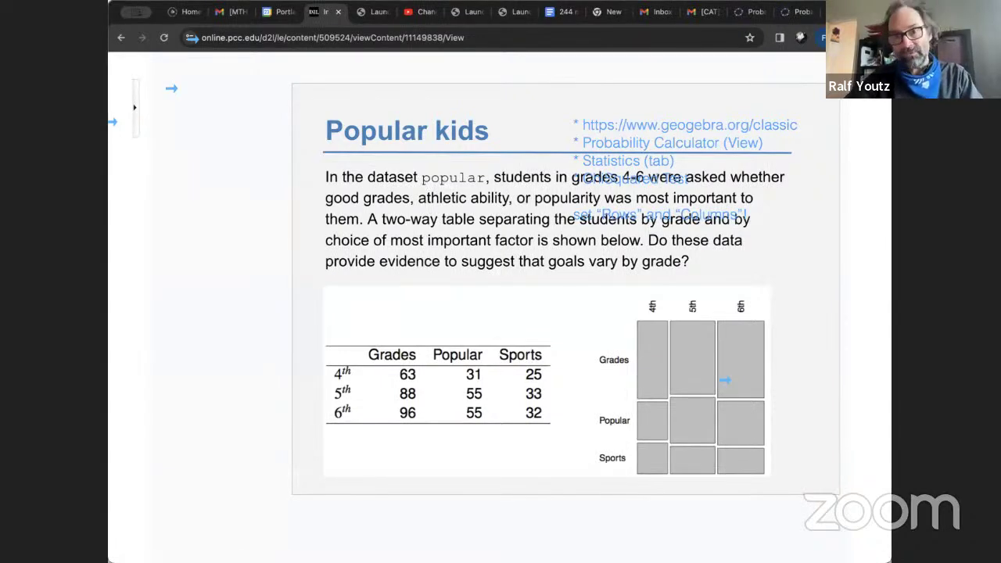
left_click(794, 12)
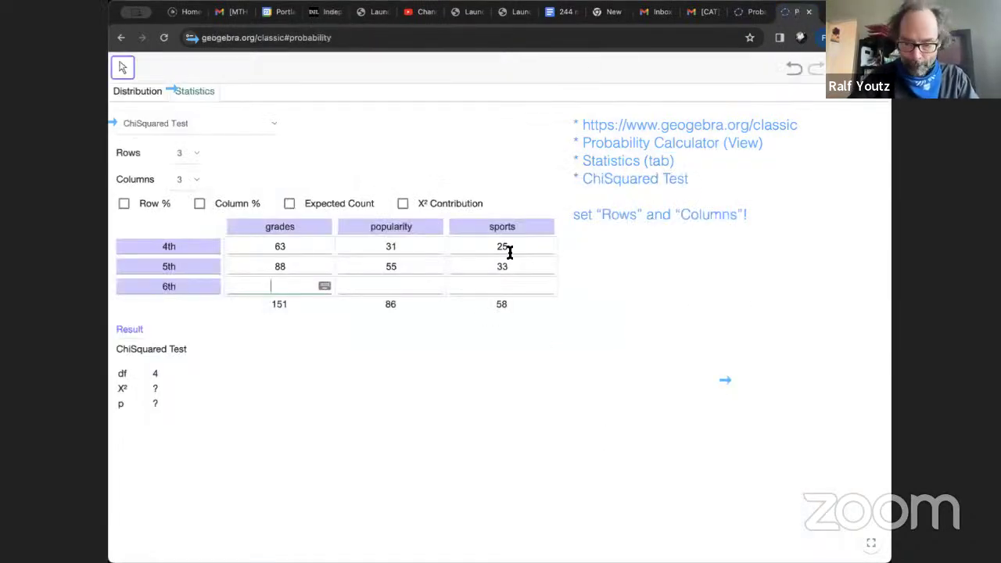
type("96")
key("Tab")
type("55")
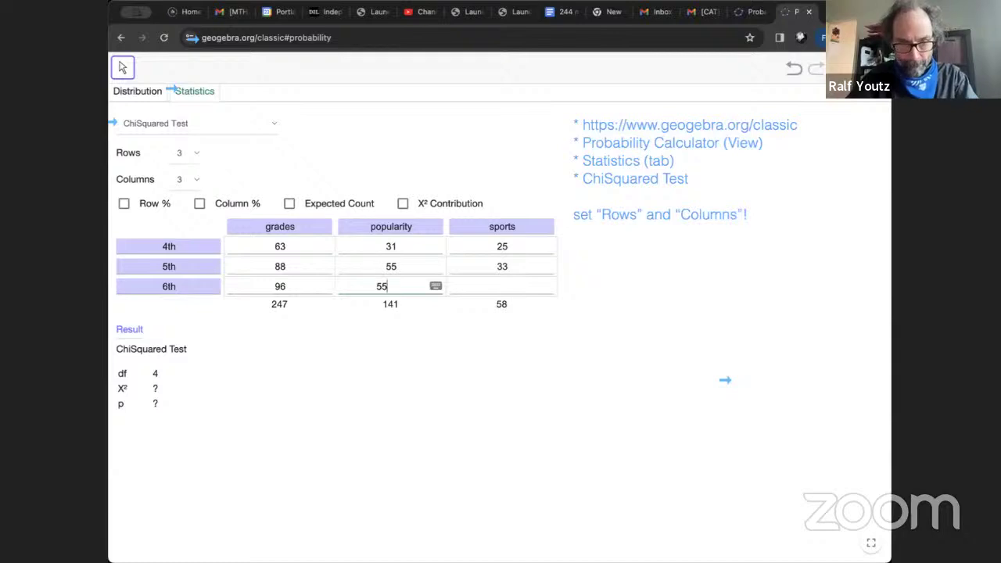
key("Tab")
type("32")
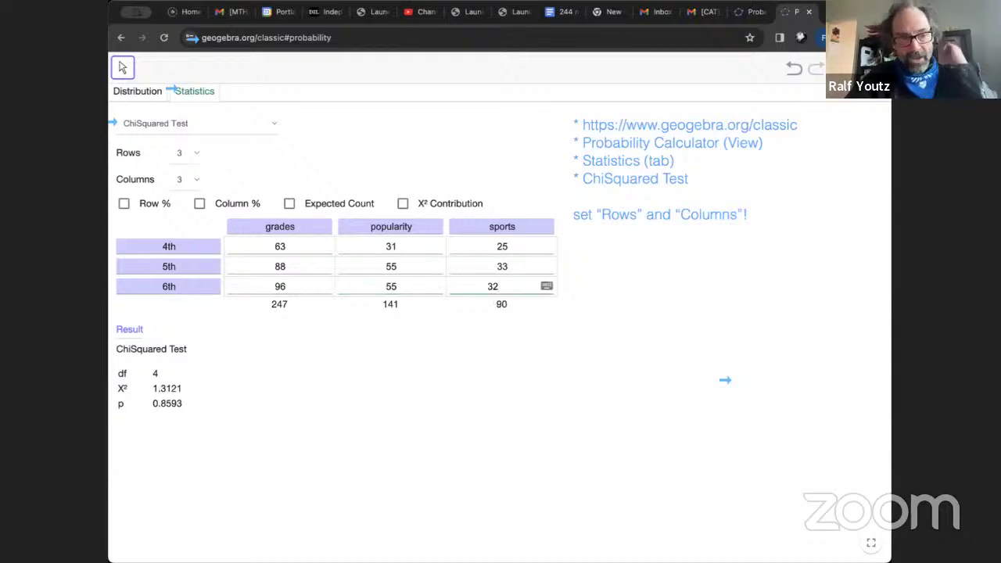
left_click(551, 366)
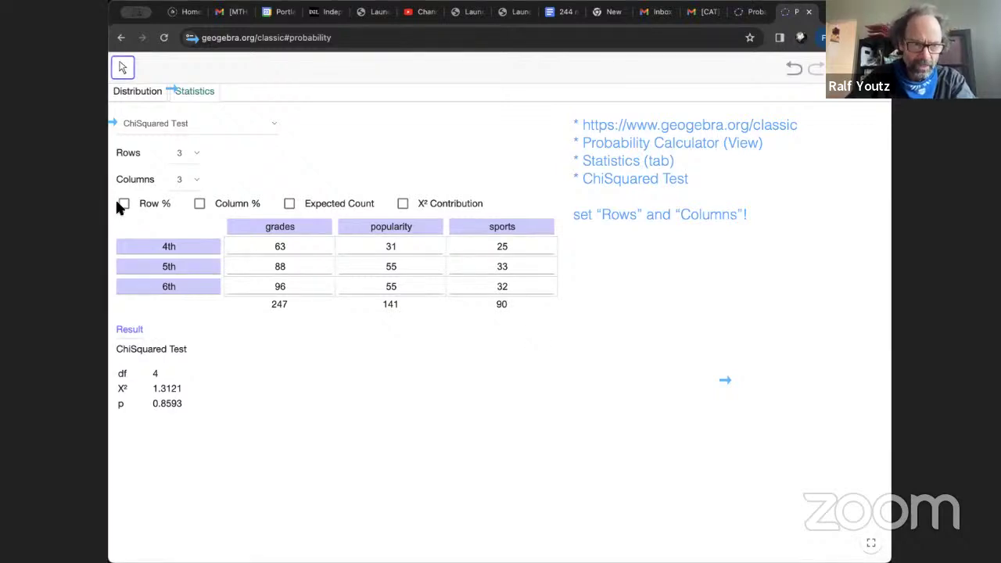
Stamp a green check mark beside the df result and a star beside the X² result
left_click(179, 369)
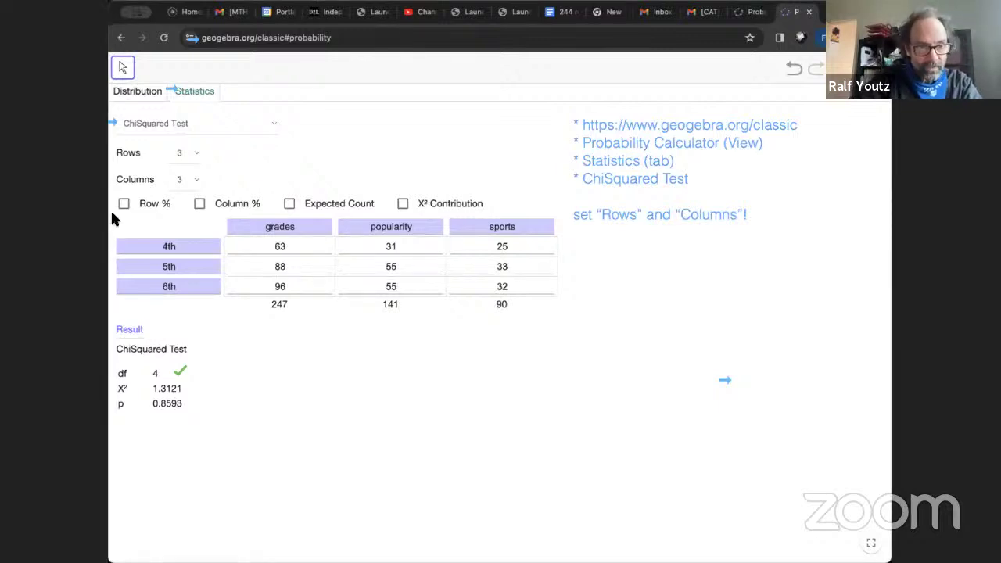
left_click(201, 387)
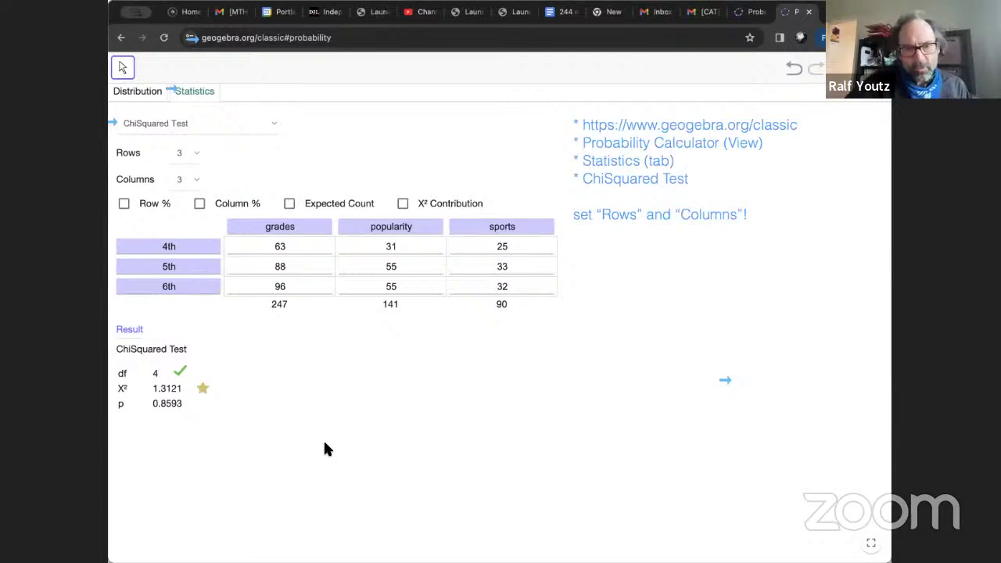